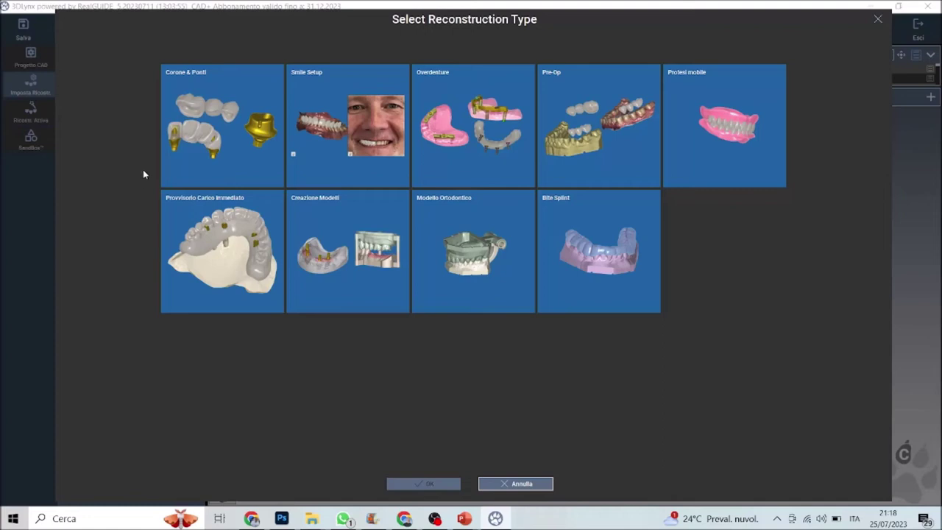
- Create a Corone & Ponti reconstruction named 'abutment', derived from the teeth library for tooth 36
{"action": "left_click", "coordinate": [218, 116]}
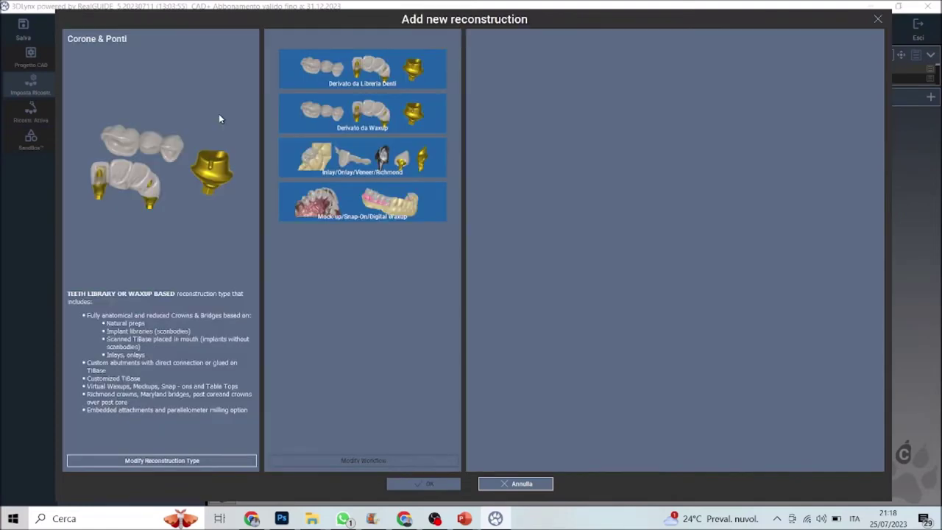
{"action": "left_click", "coordinate": [340, 75]}
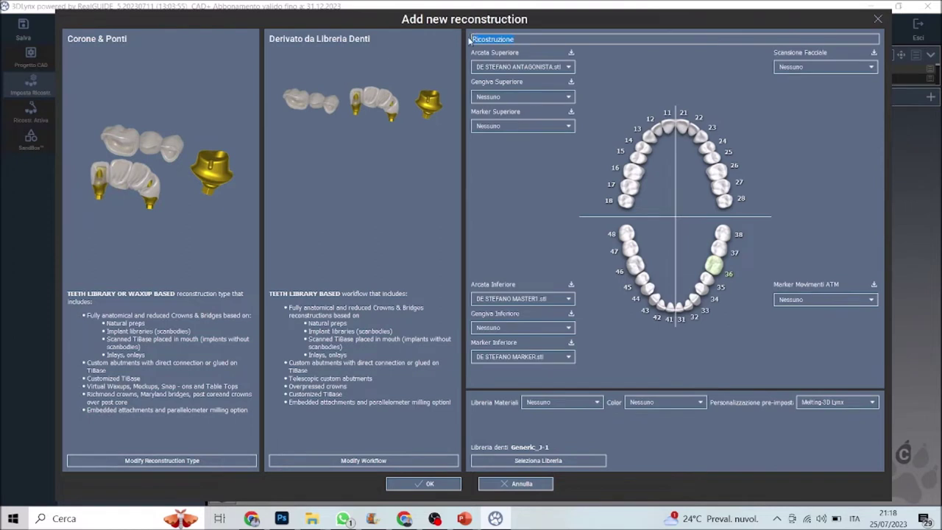
{"action": "type", "text": "abutment"}
{"action": "left_click", "coordinate": [430, 484]}
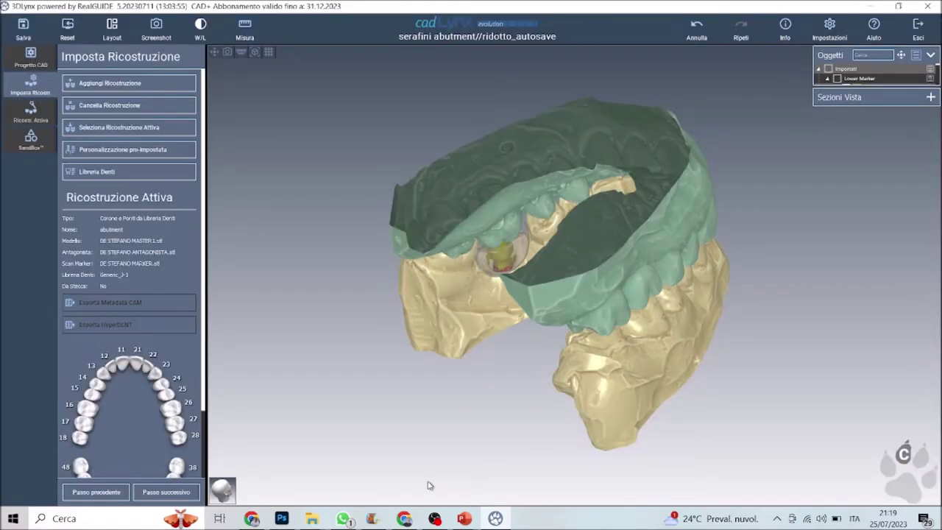
- Place the tooth 36 positioner on the lower arch and advance to the Scelta Denti step
{"action": "left_click", "coordinate": [167, 491]}
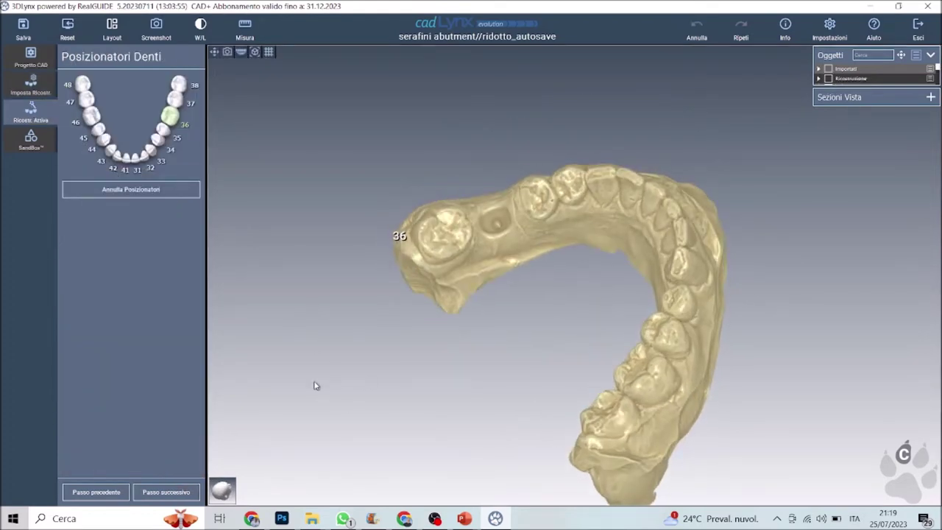
{"action": "left_click", "coordinate": [496, 221]}
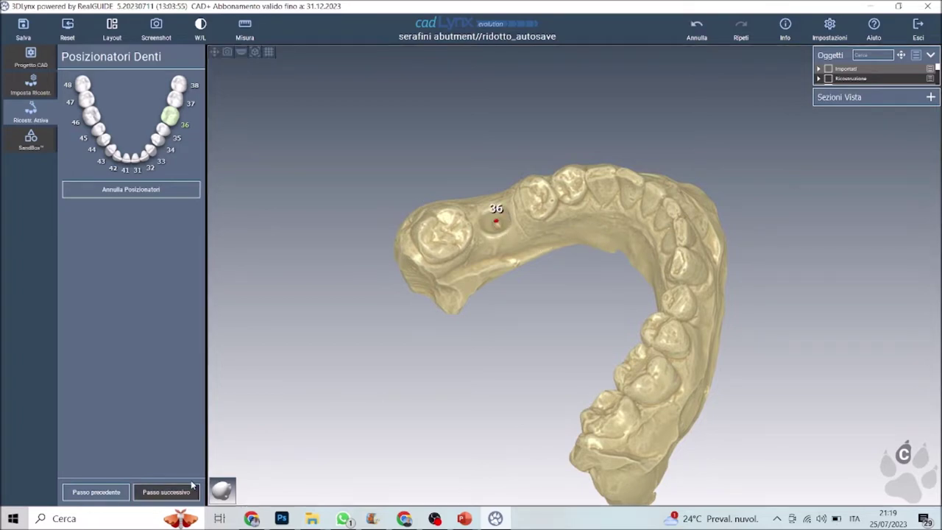
{"action": "left_click", "coordinate": [166, 491]}
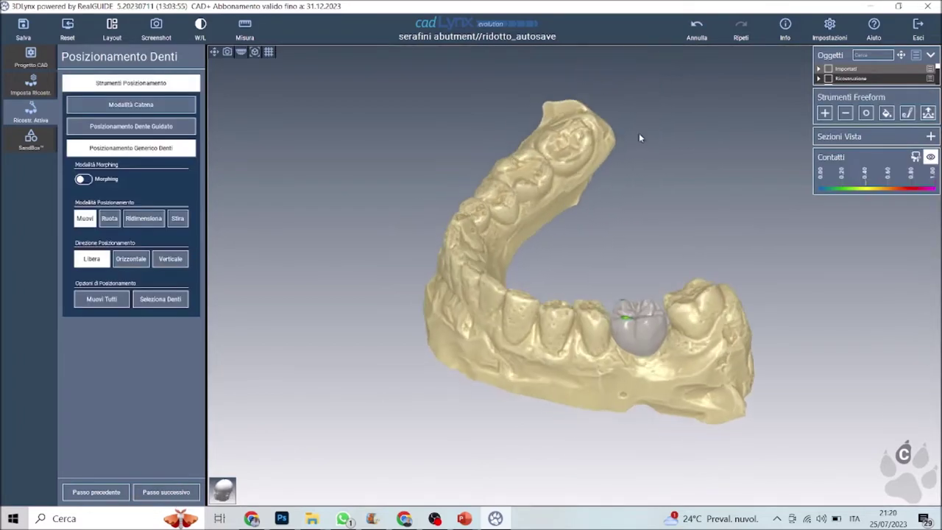
{"action": "left_click_drag", "start_coordinate": [585, 61], "coordinate": [608, 94]}
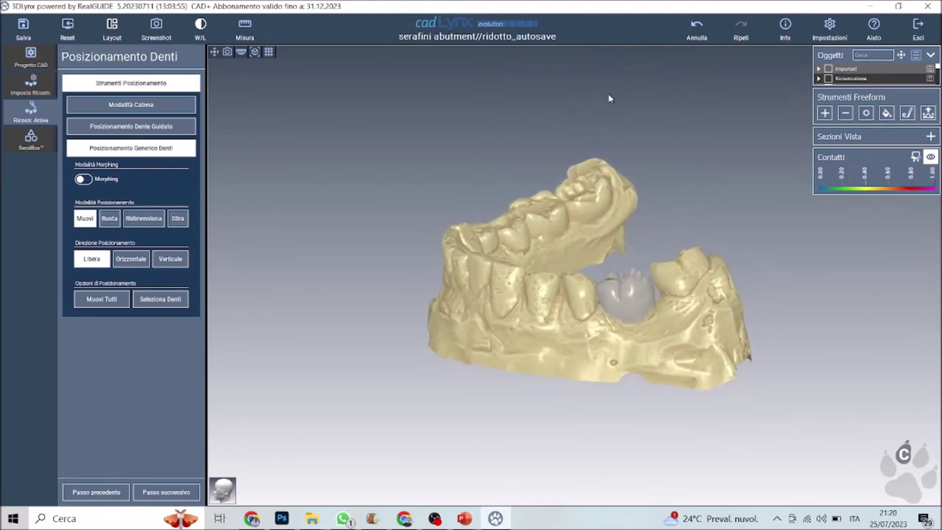
{"action": "left_click", "coordinate": [167, 491]}
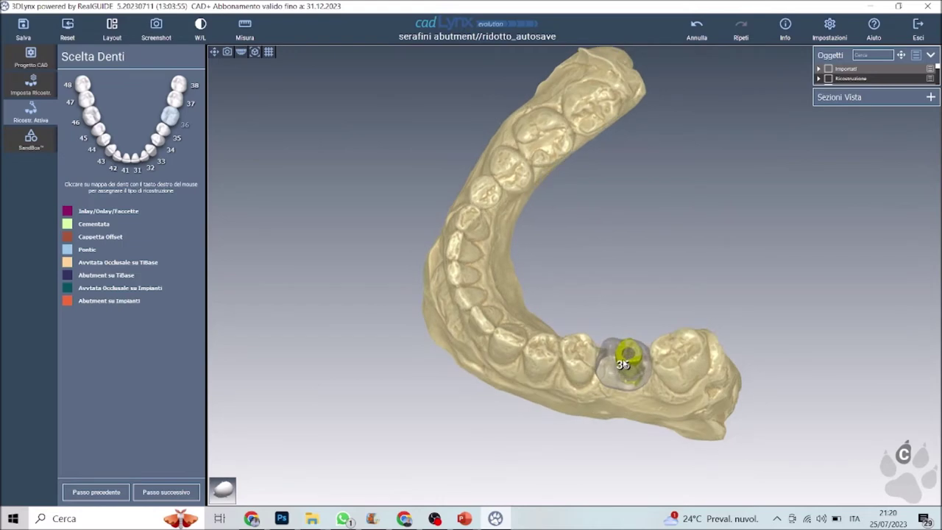
- Assign tooth 36 as Abutment su Impianti and advance to scan-abutment registration
{"action": "right_click", "coordinate": [175, 116]}
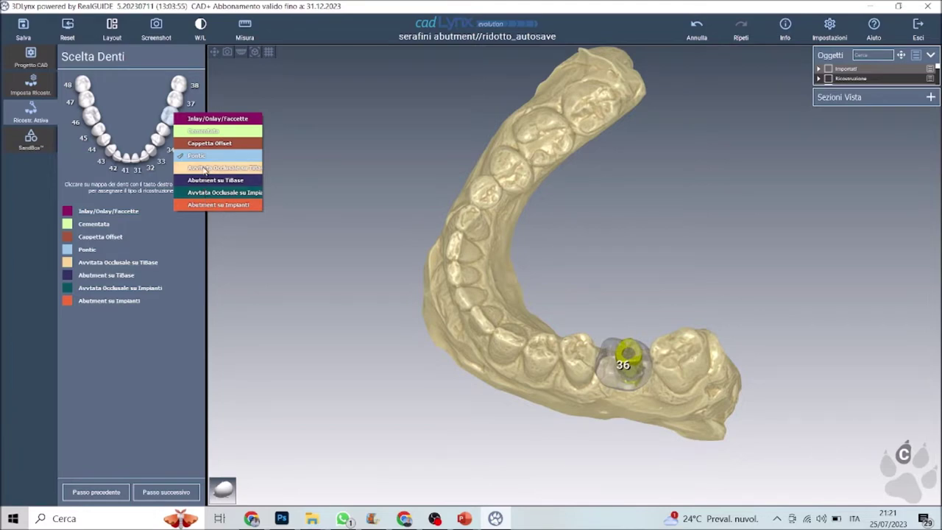
{"action": "left_click", "coordinate": [205, 205]}
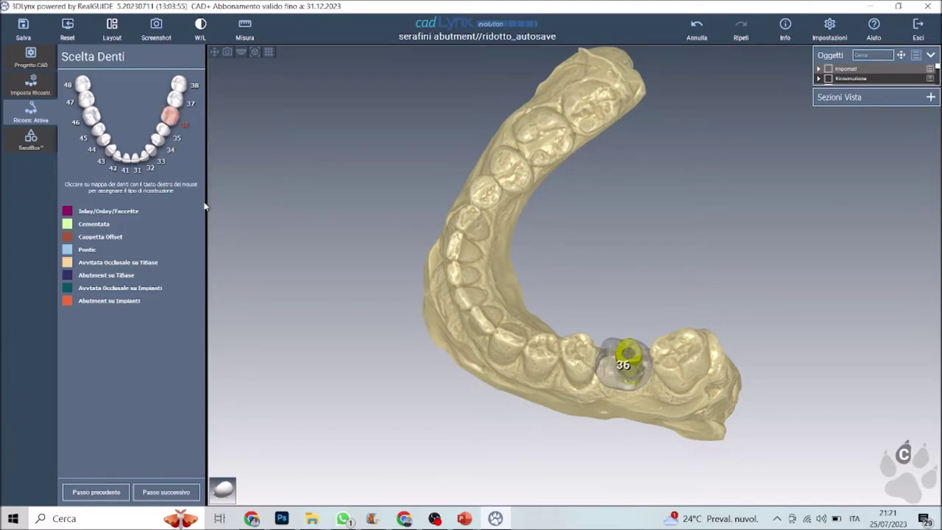
{"action": "left_click", "coordinate": [168, 492]}
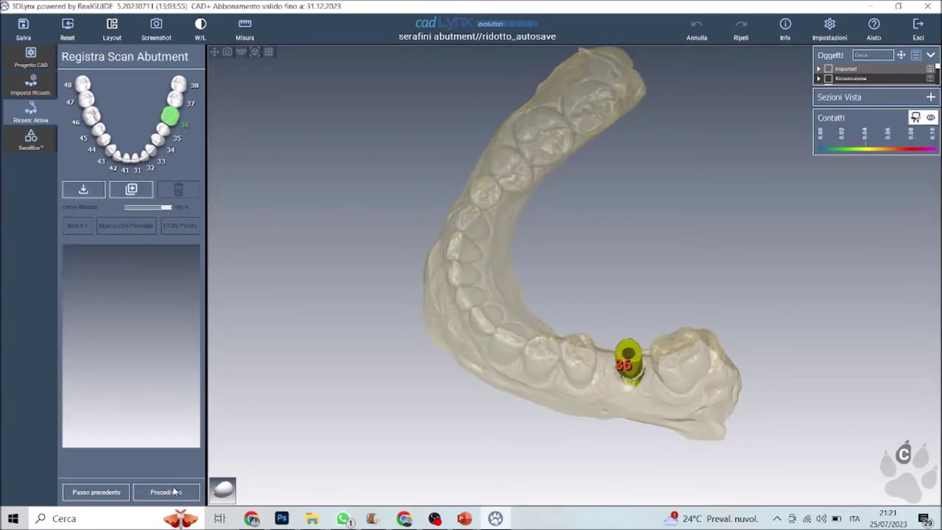
- Open the implant library and preview the BHS30 scan-abutment folders
{"action": "left_click", "coordinate": [132, 190]}
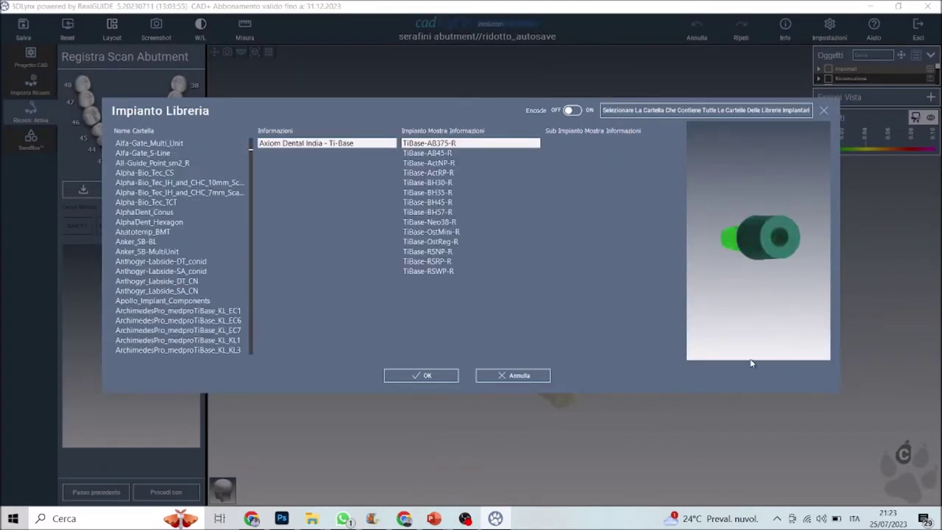
{"action": "scroll", "coordinate": [162, 345], "scroll_direction": "down", "scroll_amount": 6}
{"action": "left_click", "coordinate": [151, 311]}
{"action": "scroll", "coordinate": [150, 311], "scroll_direction": "down", "scroll_amount": 10}
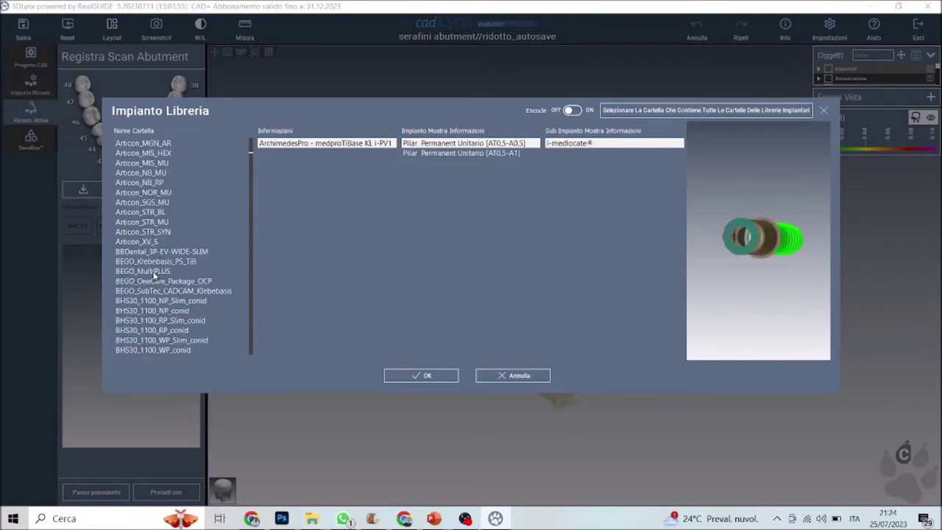
{"action": "left_click", "coordinate": [149, 290]}
{"action": "key", "text": "Down"}
{"action": "key", "text": "Down"}
{"action": "key", "text": "Down"}
{"action": "key", "text": "Down"}
{"action": "key", "text": "Down"}
{"action": "key", "text": "Down"}
{"action": "key", "text": "Down"}
{"action": "key", "text": "Down"}
{"action": "key", "text": "Down"}
{"action": "key", "text": "Down"}
{"action": "key", "text": "Down"}
{"action": "key", "text": "Down"}
{"action": "key", "text": "Down"}
{"action": "key", "text": "Down"}
{"action": "key", "text": "Down"}
{"action": "key", "text": "Down"}
{"action": "key", "text": "Down"}
{"action": "key", "text": "Down"}
{"action": "key", "text": "Down"}
{"action": "key", "text": "Down"}
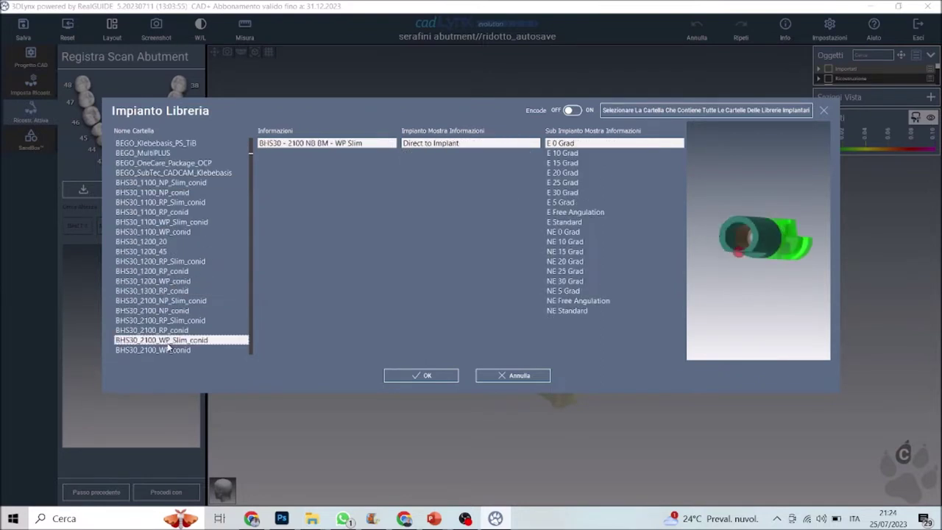
{"action": "key", "text": "Down"}
{"action": "key", "text": "Down"}
{"action": "key", "text": "Down"}
{"action": "key", "text": "Down"}
{"action": "key", "text": "Down"}
{"action": "key", "text": "Down"}
{"action": "key", "text": "Down"}
{"action": "key", "text": "Down"}
{"action": "key", "text": "Down"}
{"action": "key", "text": "Down"}
{"action": "key", "text": "Down"}
{"action": "key", "text": "Down"}
{"action": "key", "text": "Down"}
{"action": "key", "text": "Down"}
{"action": "key", "text": "Down"}
{"action": "key", "text": "Down"}
{"action": "key", "text": "Down"}
{"action": "key", "text": "Down"}
{"action": "key", "text": "Down"}
{"action": "key", "text": "Down"}
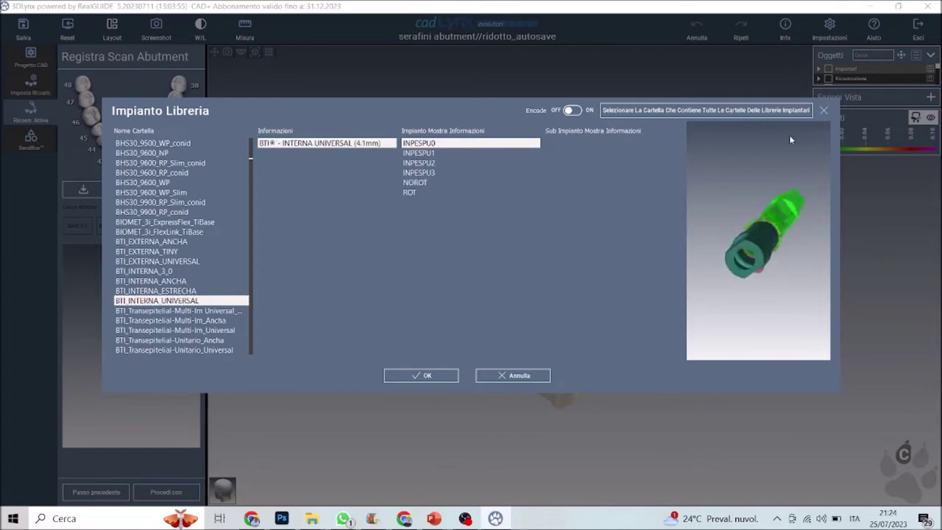
- Step through the BlueSkyBio, CADdent and CM folders to Cowellmedi, then register the chosen scan abutment
{"action": "scroll", "coordinate": [142, 261], "scroll_direction": "down", "scroll_amount": 4}
{"action": "key", "text": "Down"}
{"action": "key", "text": "Down"}
{"action": "key", "text": "Down"}
{"action": "key", "text": "Down"}
{"action": "key", "text": "Down"}
{"action": "key", "text": "Down"}
{"action": "key", "text": "Down"}
{"action": "key", "text": "Down"}
{"action": "key", "text": "Down"}
{"action": "key", "text": "Down"}
{"action": "key", "text": "Down"}
{"action": "key", "text": "Down"}
{"action": "key", "text": "Down"}
{"action": "key", "text": "Down"}
{"action": "key", "text": "Down"}
{"action": "key", "text": "Down"}
{"action": "key", "text": "Down"}
{"action": "key", "text": "Down"}
{"action": "key", "text": "Down"}
{"action": "key", "text": "Down"}
{"action": "key", "text": "Down"}
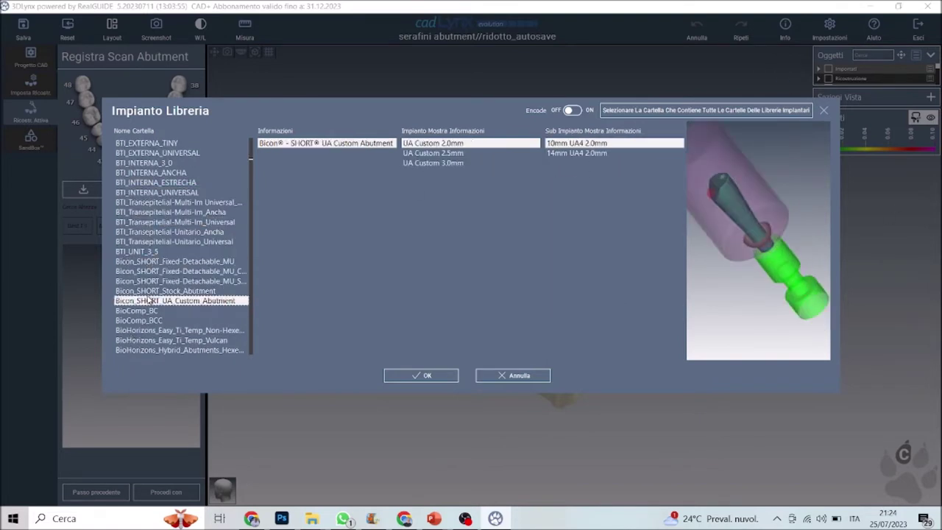
{"action": "key", "text": "Down"}
{"action": "key", "text": "Down"}
{"action": "key", "text": "Down"}
{"action": "key", "text": "Down"}
{"action": "key", "text": "Down"}
{"action": "key", "text": "Down"}
{"action": "key", "text": "Down"}
{"action": "key", "text": "Down"}
{"action": "key", "text": "Down"}
{"action": "key", "text": "Down"}
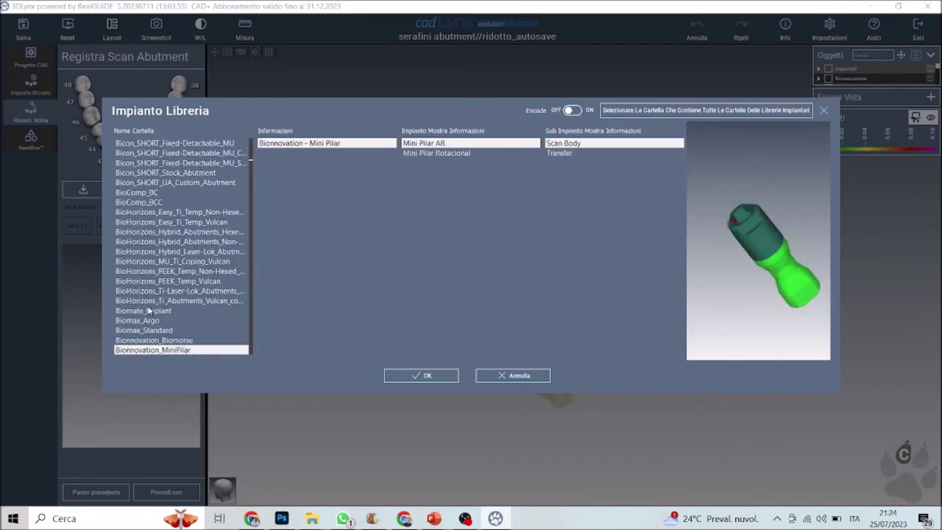
{"action": "key", "text": "Down"}
{"action": "key", "text": "Down"}
{"action": "key", "text": "Down"}
{"action": "key", "text": "Down"}
{"action": "key", "text": "Down"}
{"action": "key", "text": "Down"}
{"action": "key", "text": "Down"}
{"action": "key", "text": "Down"}
{"action": "key", "text": "Down"}
{"action": "key", "text": "Down"}
{"action": "key", "text": "Down"}
{"action": "key", "text": "Down"}
{"action": "key", "text": "Down"}
{"action": "key", "text": "Down"}
{"action": "key", "text": "Down"}
{"action": "key", "text": "Down"}
{"action": "key", "text": "Down"}
{"action": "key", "text": "Down"}
{"action": "key", "text": "Down"}
{"action": "key", "text": "Down"}
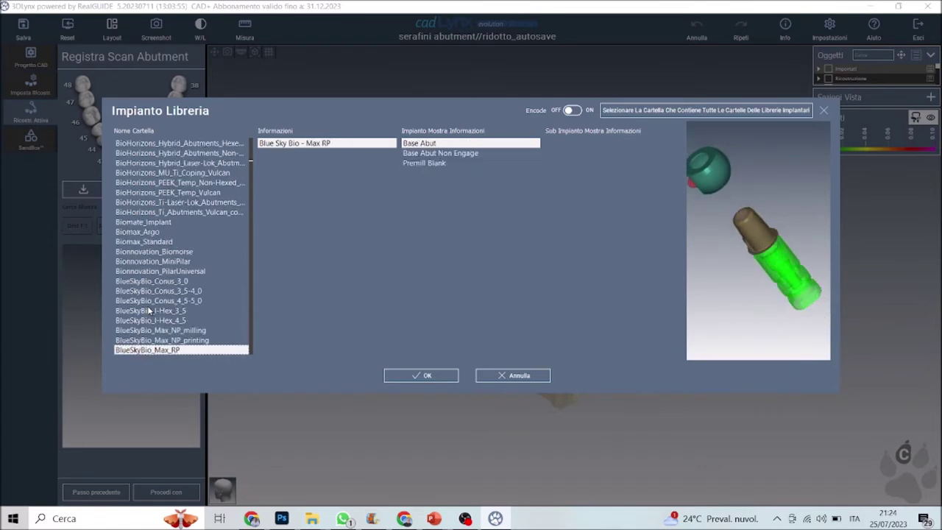
{"action": "key", "text": "Down"}
{"action": "key", "text": "Down"}
{"action": "key", "text": "Down"}
{"action": "key", "text": "Down"}
{"action": "key", "text": "Down"}
{"action": "key", "text": "Down"}
{"action": "key", "text": "Down"}
{"action": "key", "text": "Down"}
{"action": "key", "text": "Down"}
{"action": "key", "text": "Down"}
{"action": "key", "text": "Down"}
{"action": "key", "text": "Down"}
{"action": "key", "text": "Down"}
{"action": "key", "text": "Down"}
{"action": "key", "text": "Down"}
{"action": "key", "text": "Down"}
{"action": "key", "text": "Down"}
{"action": "key", "text": "Down"}
{"action": "key", "text": "Down"}
{"action": "key", "text": "Down"}
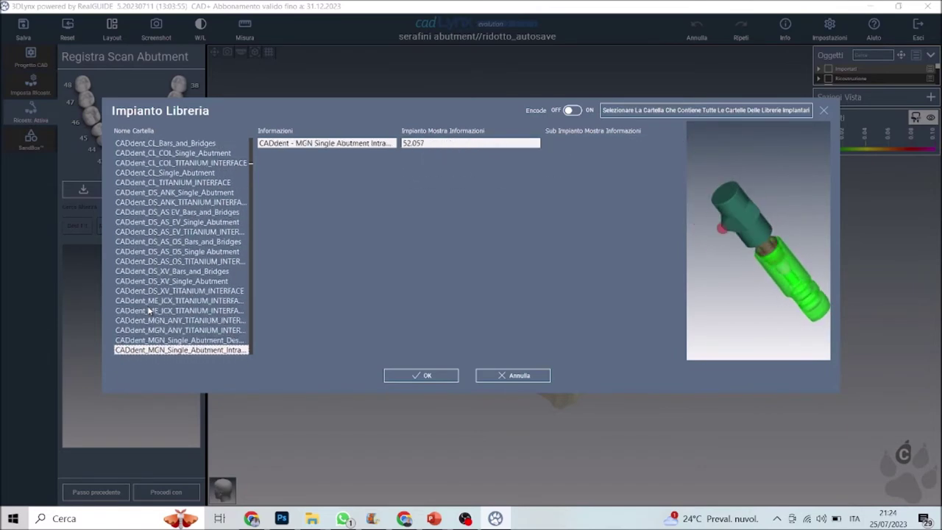
{"action": "key", "text": "Down"}
{"action": "key", "text": "Down"}
{"action": "key", "text": "Down"}
{"action": "key", "text": "Down"}
{"action": "key", "text": "Down"}
{"action": "key", "text": "Down"}
{"action": "key", "text": "Down"}
{"action": "key", "text": "Down"}
{"action": "key", "text": "Down"}
{"action": "key", "text": "Down"}
{"action": "key", "text": "Down"}
{"action": "key", "text": "Down"}
{"action": "key", "text": "Down"}
{"action": "key", "text": "Down"}
{"action": "key", "text": "Down"}
{"action": "key", "text": "Down"}
{"action": "key", "text": "Down"}
{"action": "key", "text": "Down"}
{"action": "key", "text": "Down"}
{"action": "key", "text": "Down"}
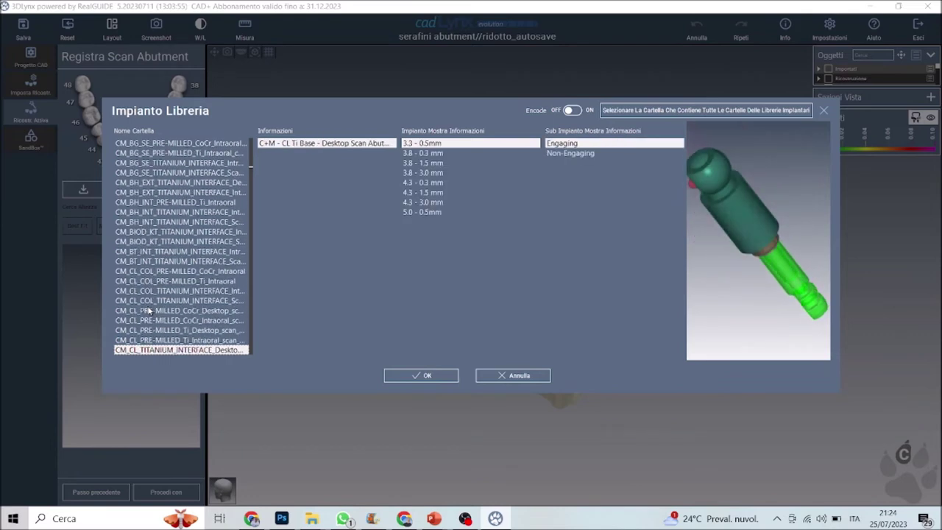
{"action": "key", "text": "Down"}
{"action": "key", "text": "Down"}
{"action": "key", "text": "Down"}
{"action": "key", "text": "Down"}
{"action": "key", "text": "Down"}
{"action": "key", "text": "Down"}
{"action": "key", "text": "Down"}
{"action": "key", "text": "Down"}
{"action": "key", "text": "Down"}
{"action": "key", "text": "Down"}
{"action": "key", "text": "Down"}
{"action": "key", "text": "Down"}
{"action": "key", "text": "Down"}
{"action": "key", "text": "Down"}
{"action": "key", "text": "Down"}
{"action": "key", "text": "Down"}
{"action": "key", "text": "Down"}
{"action": "key", "text": "Down"}
{"action": "key", "text": "Down"}
{"action": "key", "text": "Down"}
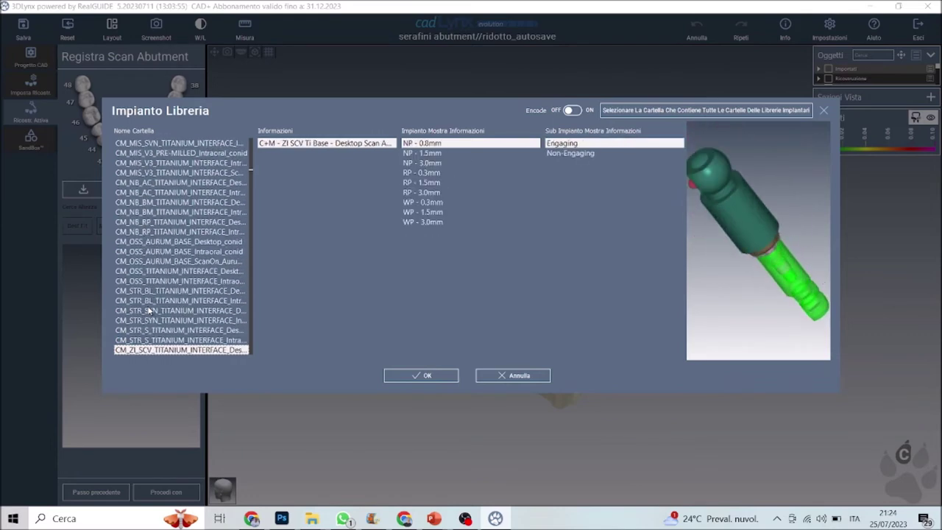
{"action": "key", "text": "Down"}
{"action": "key", "text": "Down"}
{"action": "key", "text": "Down"}
{"action": "key", "text": "Down"}
{"action": "key", "text": "Down"}
{"action": "key", "text": "Down"}
{"action": "key", "text": "Down"}
{"action": "key", "text": "Down"}
{"action": "key", "text": "Down"}
{"action": "key", "text": "Down"}
{"action": "key", "text": "Down"}
{"action": "key", "text": "Down"}
{"action": "key", "text": "Down"}
{"action": "key", "text": "Down"}
{"action": "key", "text": "Down"}
{"action": "key", "text": "Down"}
{"action": "key", "text": "Down"}
{"action": "key", "text": "Down"}
{"action": "key", "text": "Down"}
{"action": "key", "text": "Down"}
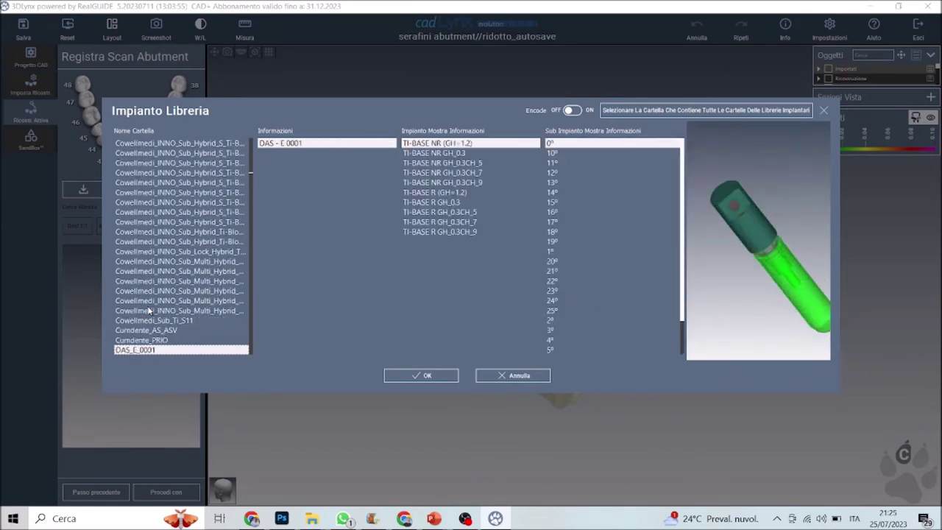
{"action": "left_click", "coordinate": [444, 375]}
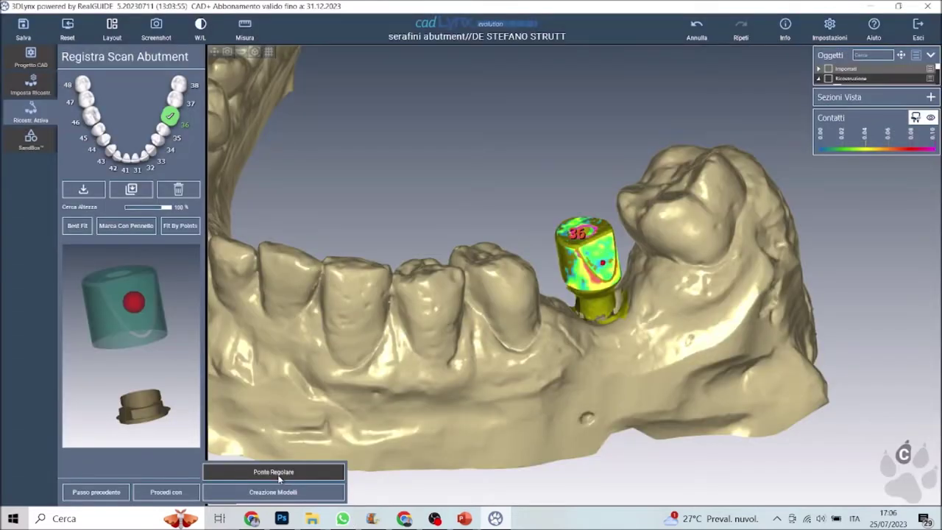
- Move past the lower margin into modelling, starting with the emergence profile
{"action": "left_click", "coordinate": [279, 477]}
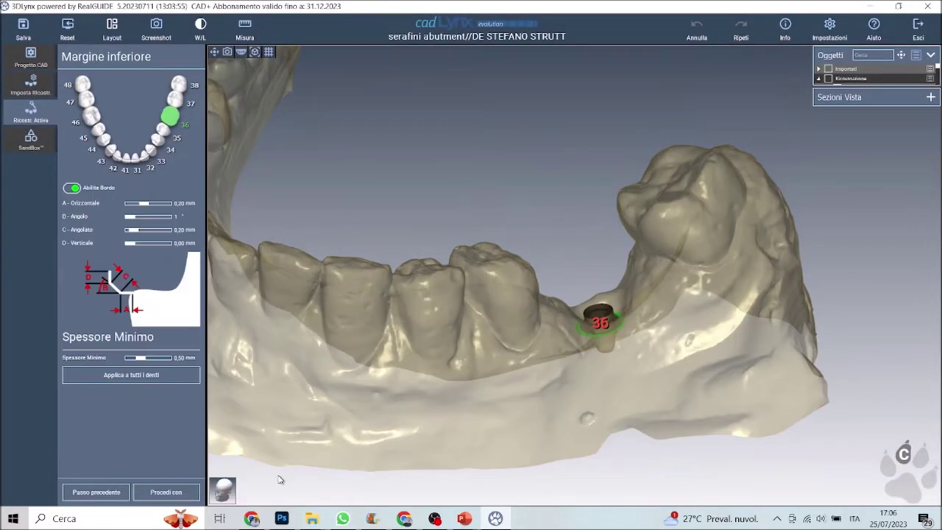
{"action": "left_click", "coordinate": [175, 491]}
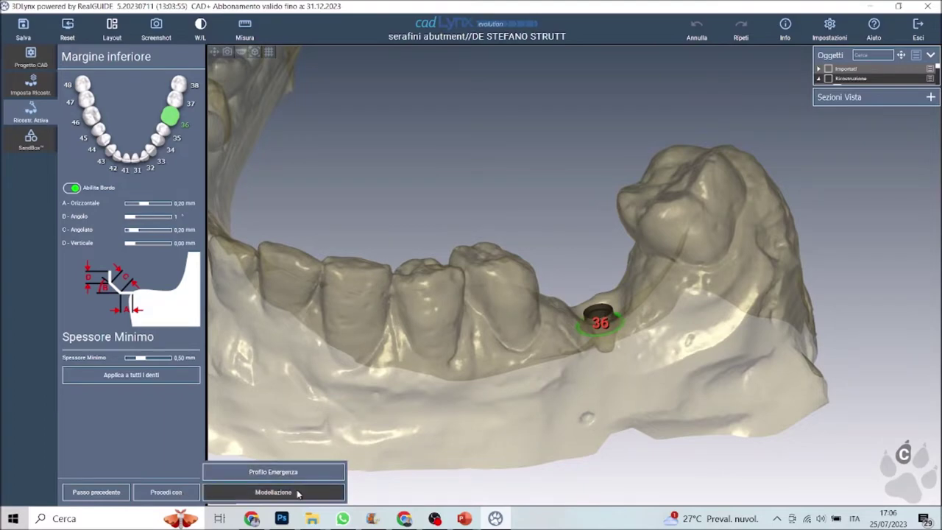
{"action": "left_click", "coordinate": [298, 490]}
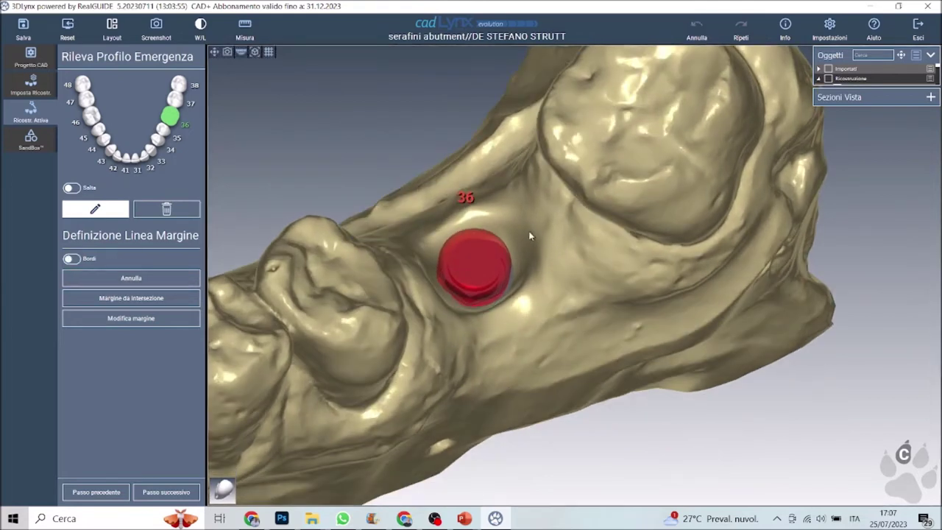
- Redraw the margin line around the tooth 36 abutment as a smoother curve
{"action": "left_click", "coordinate": [454, 241]}
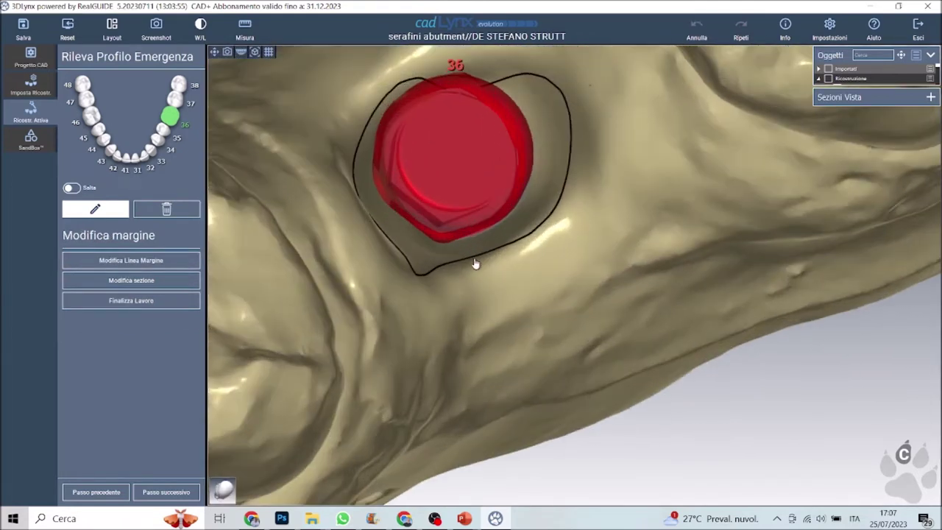
{"action": "mouse_move", "coordinate": [383, 102]}
{"action": "left_mouse_down"}
{"action": "mouse_move", "coordinate": [465, 51]}
{"action": "mouse_move", "coordinate": [545, 63]}
{"action": "mouse_move", "coordinate": [580, 130]}
{"action": "mouse_move", "coordinate": [567, 203]}
{"action": "left_mouse_up"}
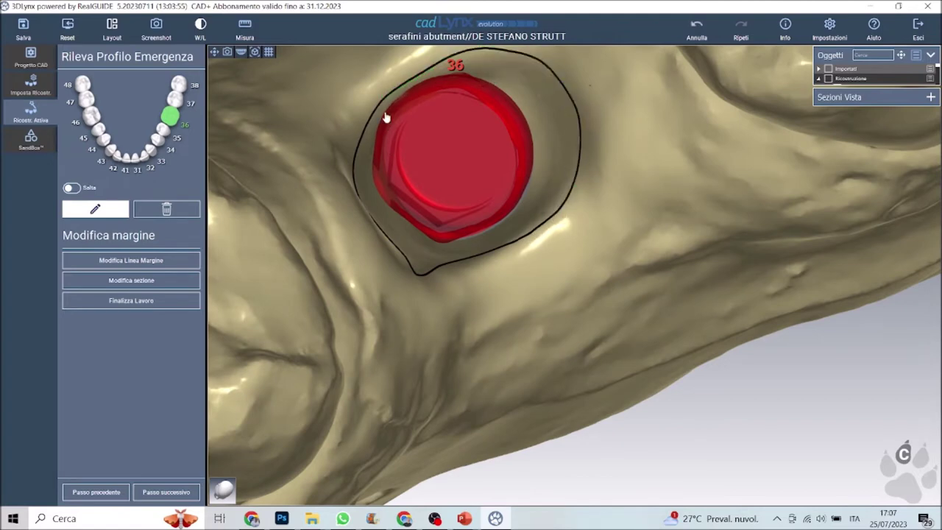
{"action": "mouse_move", "coordinate": [384, 117]}
{"action": "left_mouse_down"}
{"action": "mouse_move", "coordinate": [351, 166]}
{"action": "mouse_move", "coordinate": [354, 202]}
{"action": "mouse_move", "coordinate": [402, 258]}
{"action": "mouse_move", "coordinate": [464, 272]}
{"action": "left_mouse_up"}
{"action": "mouse_move", "coordinate": [463, 272]}
{"action": "right_mouse_down"}
{"action": "mouse_move", "coordinate": [466, 252]}
{"action": "mouse_move", "coordinate": [402, 270]}
{"action": "right_mouse_up"}
{"action": "mouse_move", "coordinate": [402, 270]}
{"action": "left_mouse_down"}
{"action": "mouse_move", "coordinate": [460, 294]}
{"action": "mouse_move", "coordinate": [448, 291]}
{"action": "left_mouse_up"}
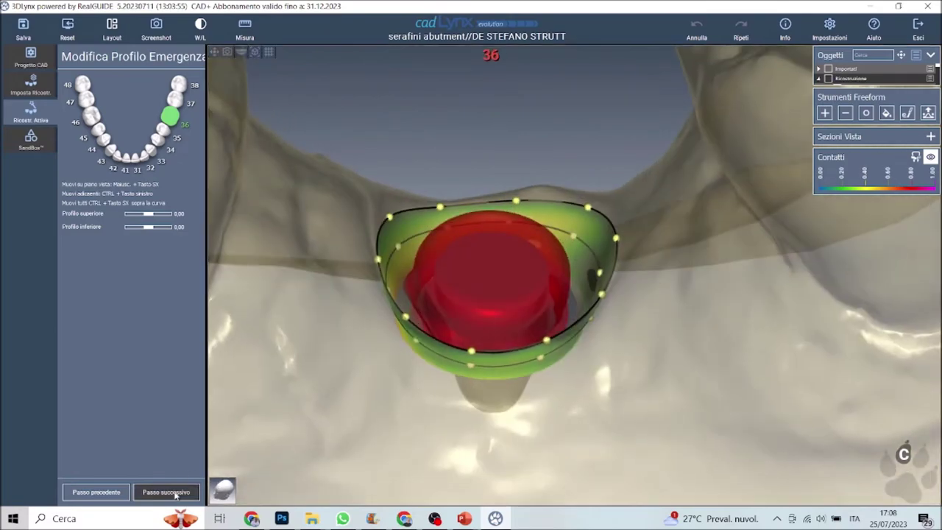
- Apply Integra to merge the crown with its anatomic shape, then continue to Accesso Vite
{"action": "left_click", "coordinate": [169, 492]}
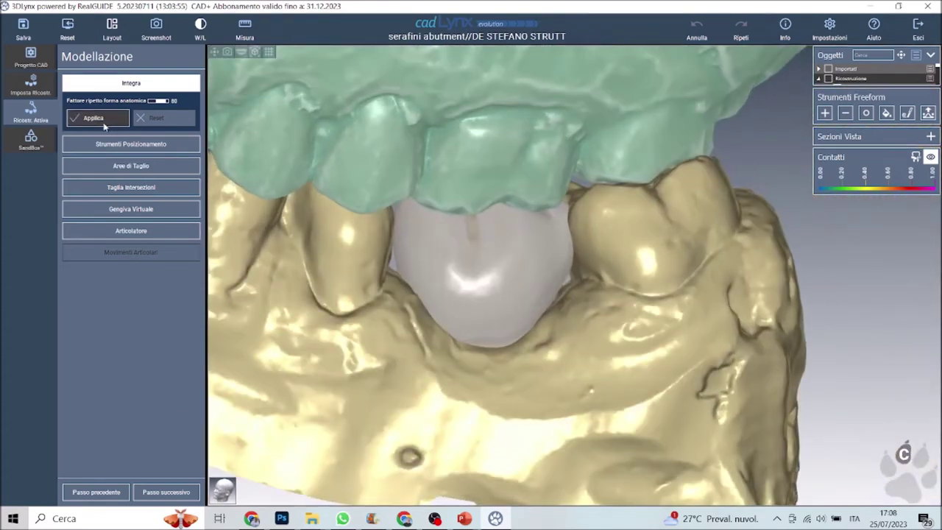
{"action": "left_click", "coordinate": [102, 122]}
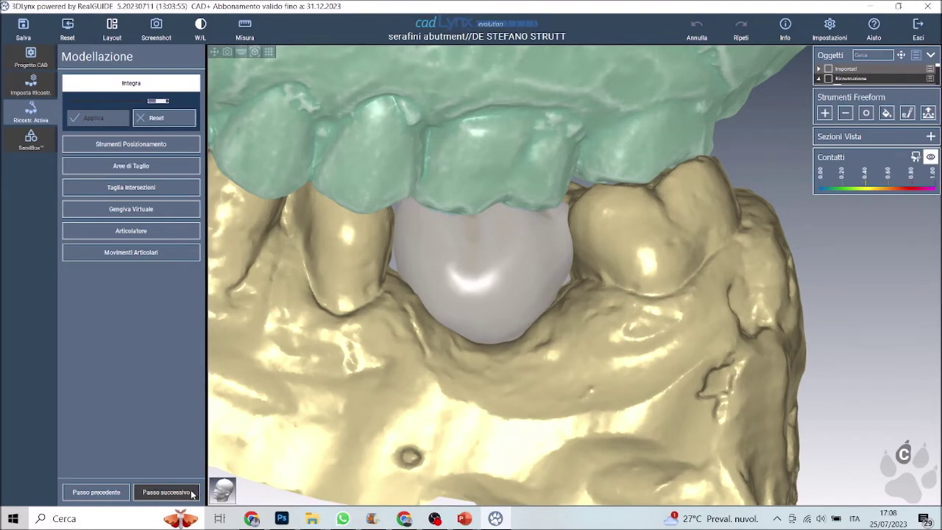
{"action": "left_click", "coordinate": [166, 491]}
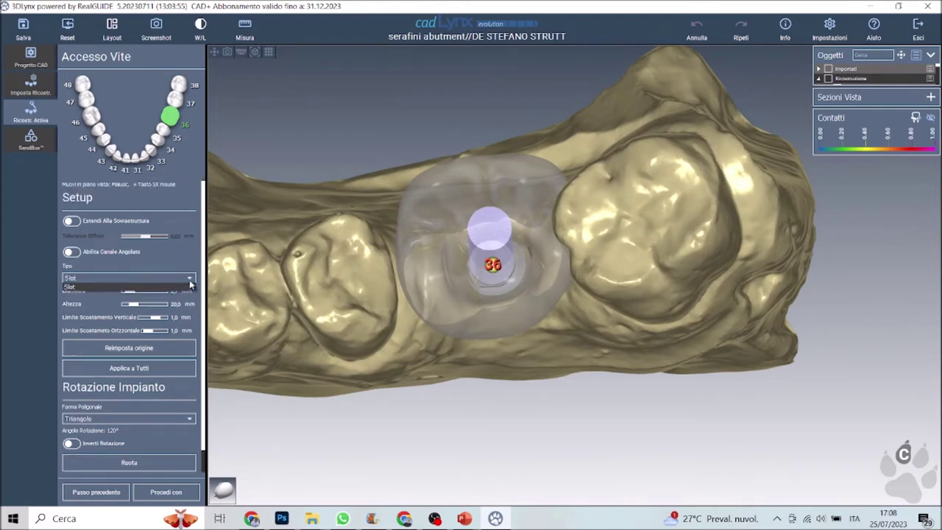
- Enable the angled screw channel and set its type to Inclinato
{"action": "left_click", "coordinate": [72, 252]}
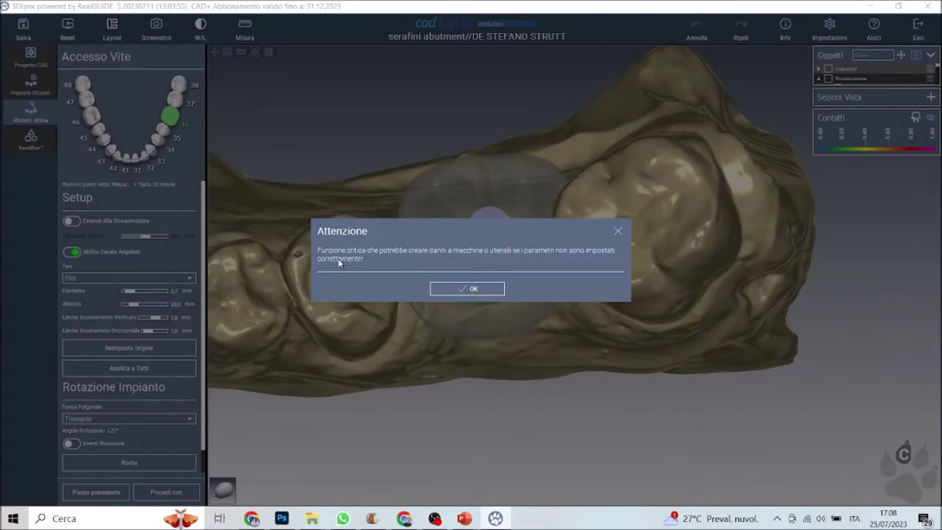
{"action": "left_click", "coordinate": [466, 289]}
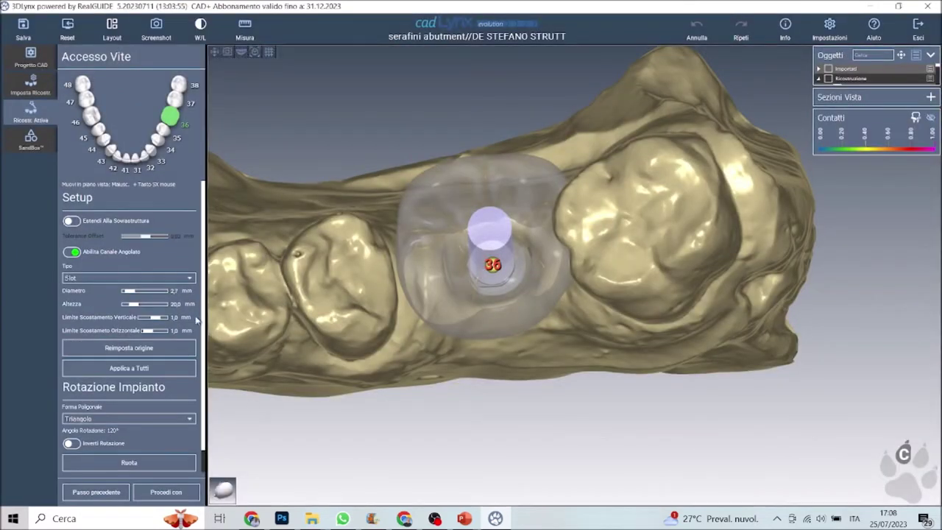
{"action": "left_click", "coordinate": [186, 278]}
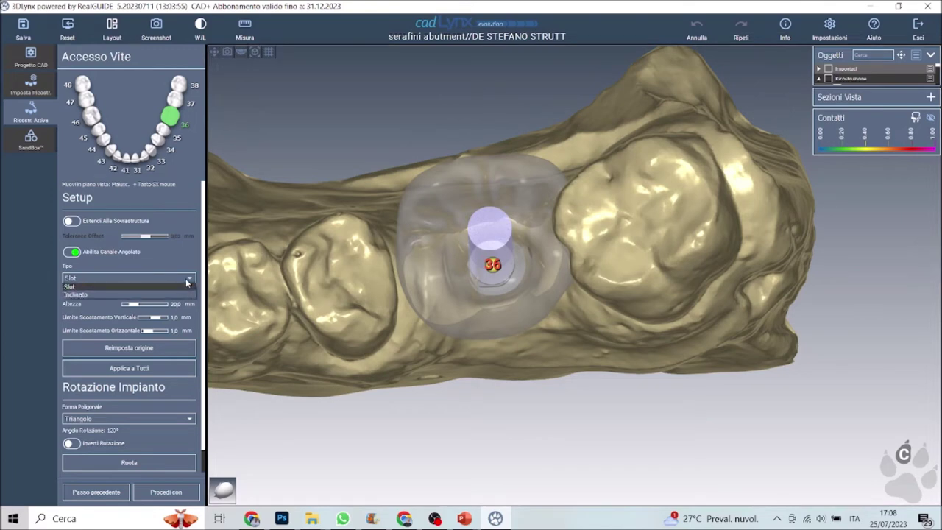
{"action": "left_click", "coordinate": [118, 296]}
- Set the channel to -22° inclination, 0.0 mm ovalization, 4.9 mm relief and 8.4 mm transition height
{"action": "left_click_drag", "start_coordinate": [420, 479], "coordinate": [702, 471]}
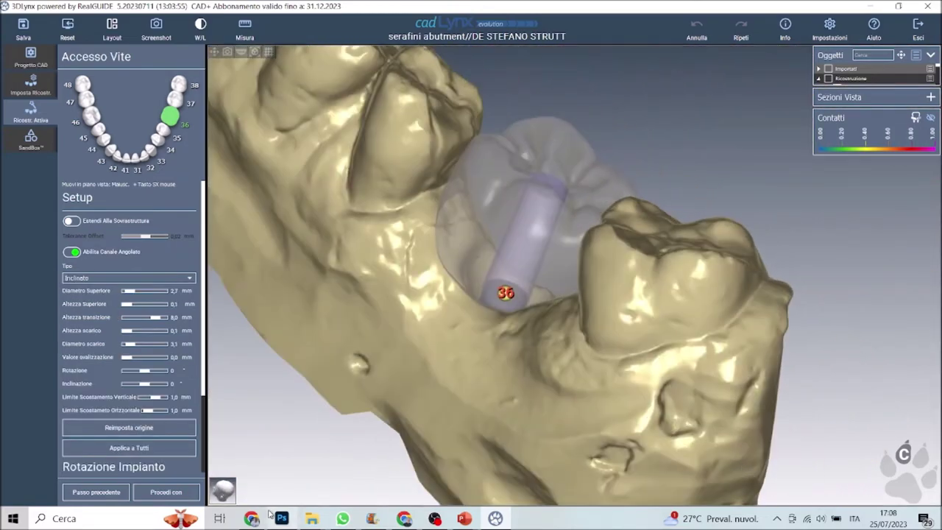
{"action": "scroll", "coordinate": [112, 403], "scroll_direction": "down", "scroll_amount": 3}
{"action": "left_click_drag", "start_coordinate": [147, 387], "coordinate": [134, 360]}
{"action": "left_click_drag", "start_coordinate": [408, 347], "coordinate": [324, 471]}
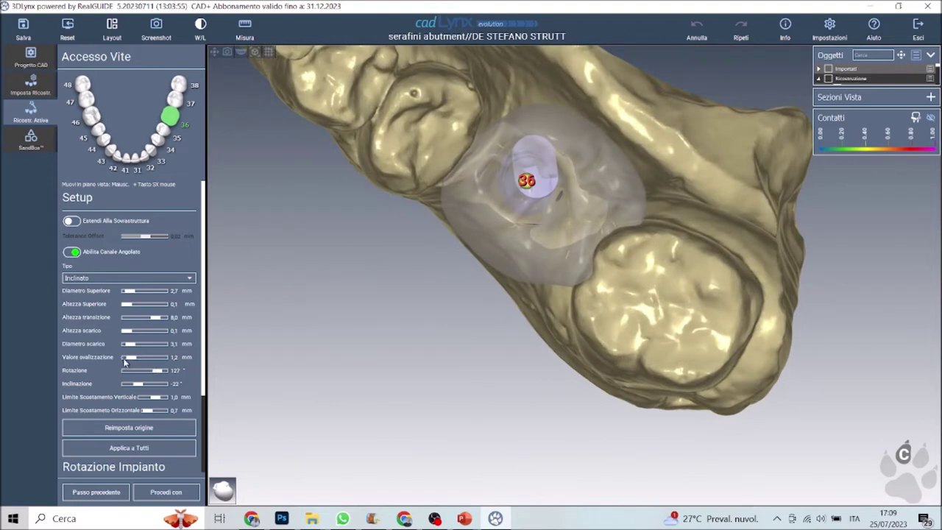
{"action": "left_click_drag", "start_coordinate": [130, 360], "coordinate": [119, 361]}
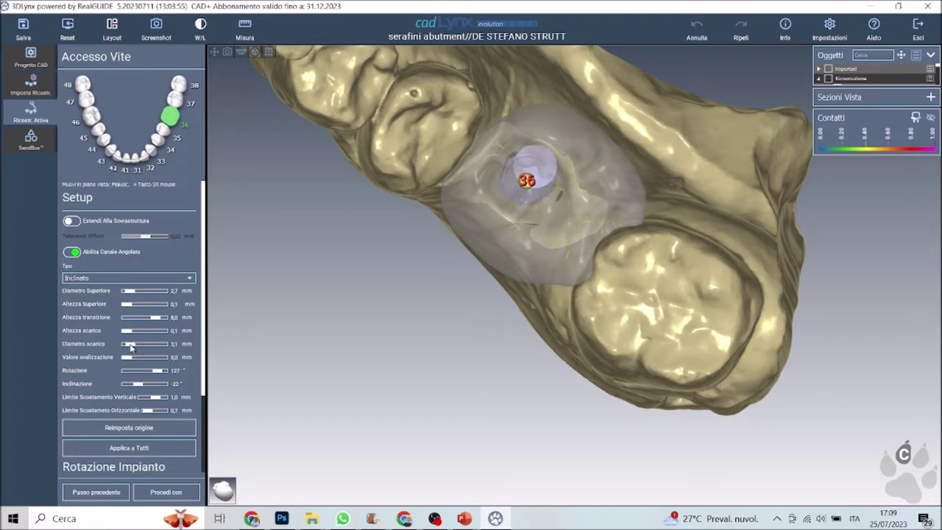
{"action": "right_click_drag", "start_coordinate": [577, 306], "coordinate": [647, 169]}
{"action": "scroll", "coordinate": [567, 283], "scroll_direction": "up", "scroll_amount": 5}
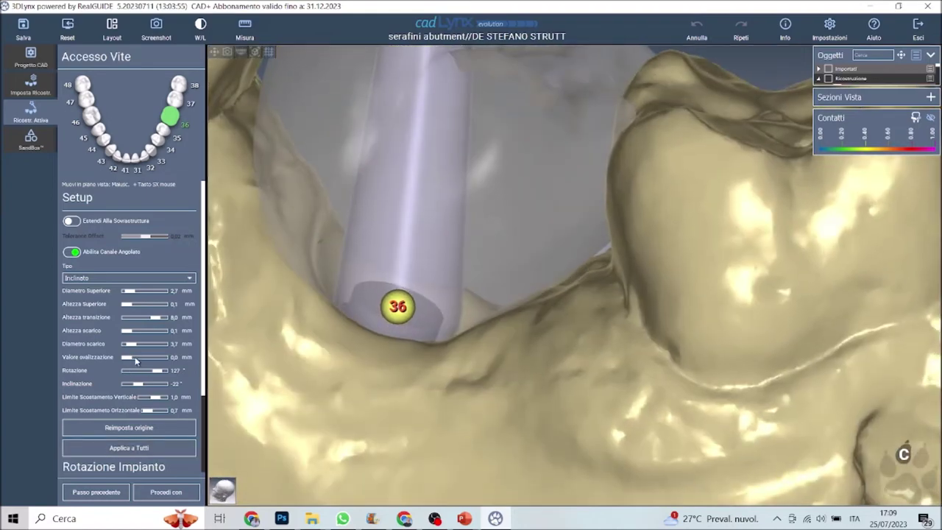
{"action": "left_click_drag", "start_coordinate": [132, 348], "coordinate": [144, 333]}
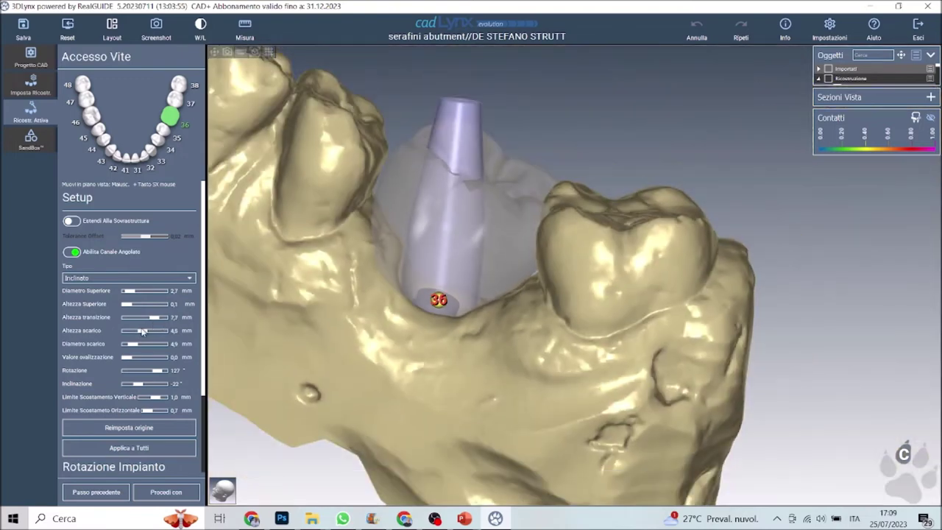
{"action": "left_click_drag", "start_coordinate": [155, 317], "coordinate": [126, 309]}
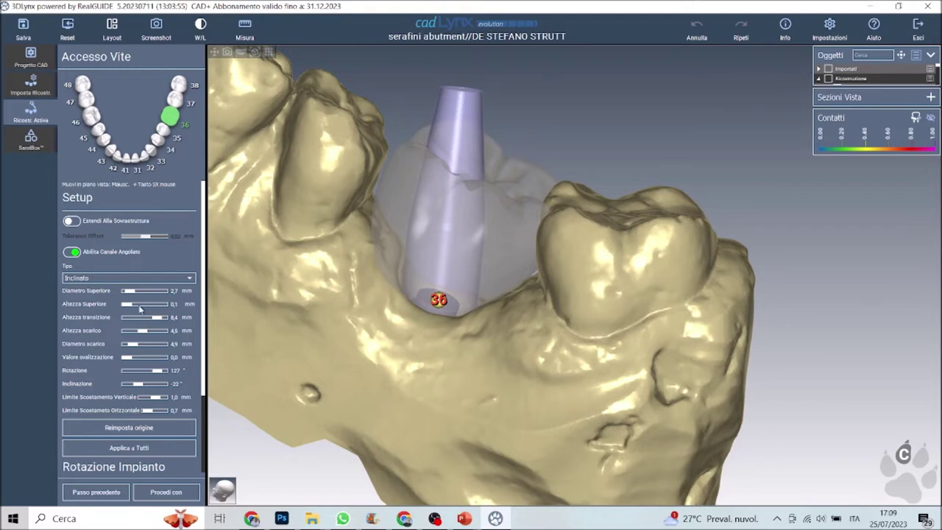
- Turn the angled channel back off and continue with Corone Ridotte into the Riduci step
{"action": "left_click", "coordinate": [73, 252]}
{"action": "left_click_drag", "start_coordinate": [434, 317], "coordinate": [401, 395]}
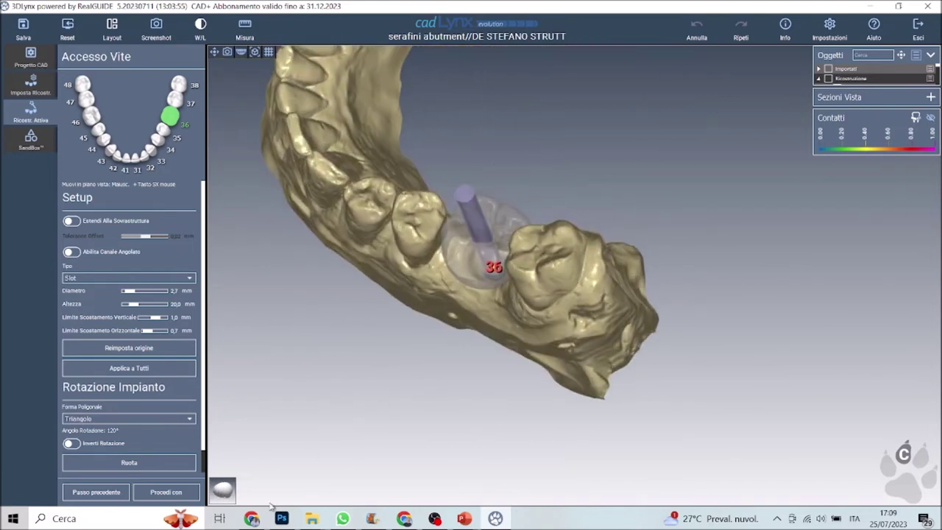
{"action": "left_click", "coordinate": [165, 496]}
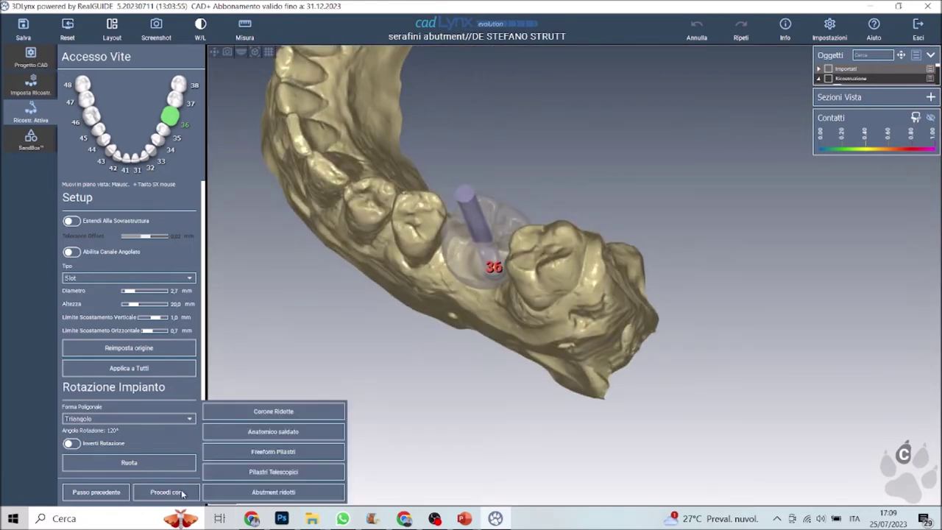
{"action": "left_click", "coordinate": [310, 412]}
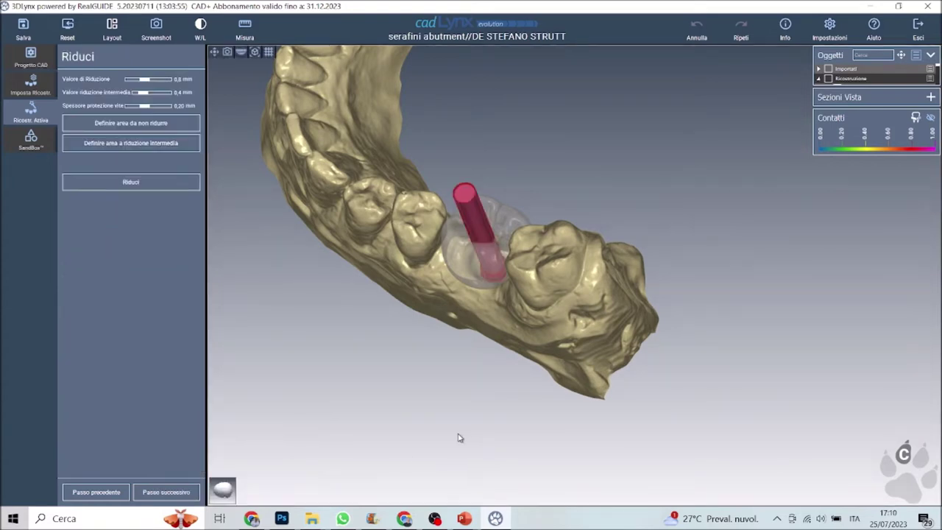
{"action": "right_click_drag", "start_coordinate": [435, 438], "coordinate": [540, 437]}
{"action": "scroll", "coordinate": [539, 426], "scroll_direction": "up", "scroll_amount": 3}
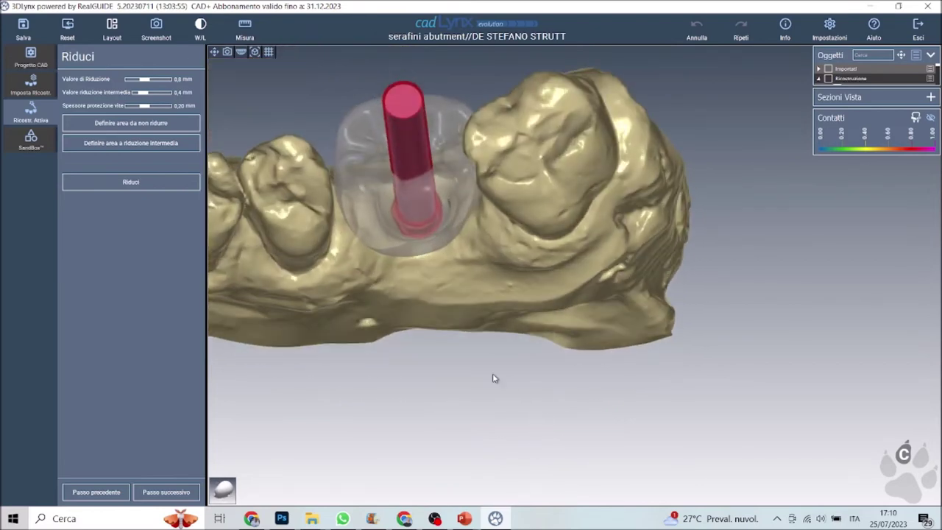
{"action": "left_click", "coordinate": [111, 185]}
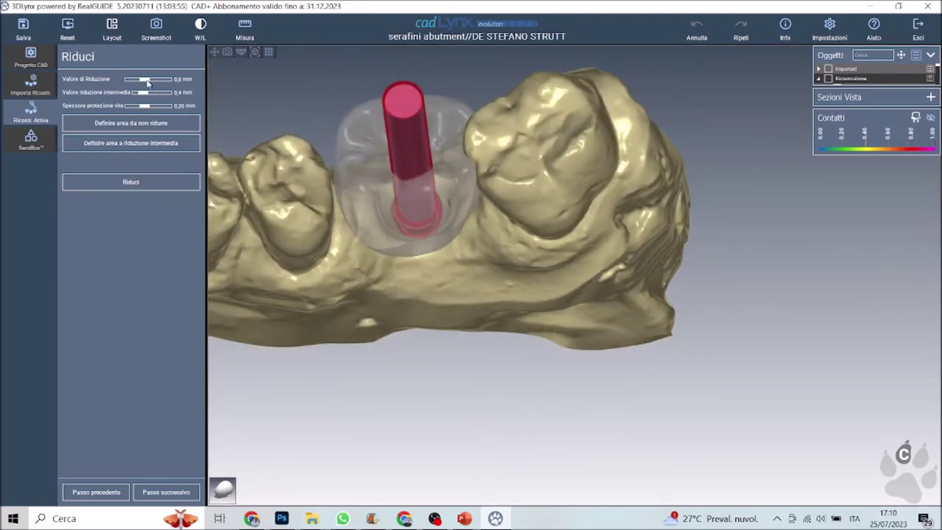
- Mark the crown's lower band as not to reduce, erase stray upper marks, and apply the 0,8 mm reduction
{"action": "left_click", "coordinate": [147, 124]}
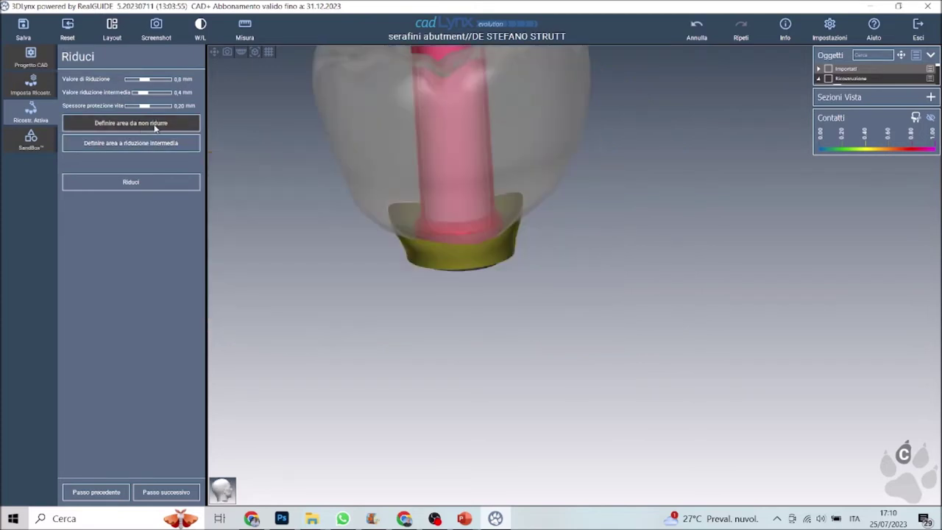
{"action": "scroll", "coordinate": [354, 199], "scroll_direction": "up", "scroll_amount": 4}
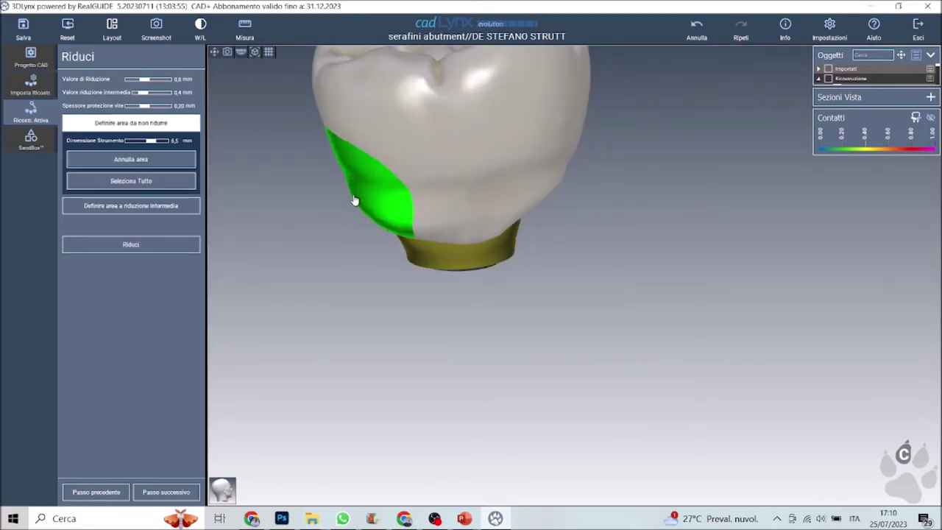
{"action": "mouse_move", "coordinate": [353, 181]}
{"action": "left_mouse_down"}
{"action": "mouse_move", "coordinate": [406, 215]}
{"action": "mouse_move", "coordinate": [469, 216]}
{"action": "mouse_move", "coordinate": [530, 205]}
{"action": "mouse_move", "coordinate": [571, 166]}
{"action": "left_mouse_up"}
{"action": "mouse_move", "coordinate": [569, 165]}
{"action": "right_mouse_down"}
{"action": "mouse_move", "coordinate": [559, 238]}
{"action": "mouse_move", "coordinate": [378, 262]}
{"action": "right_mouse_up"}
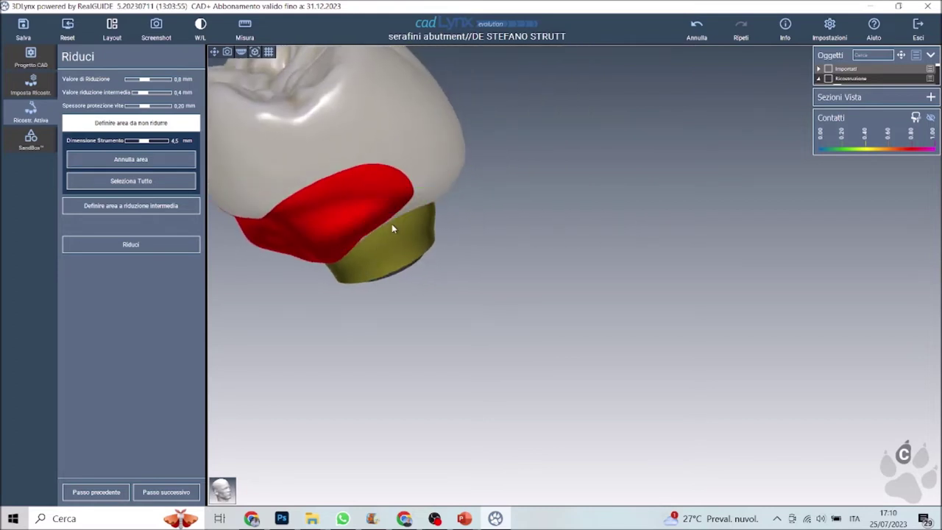
{"action": "right_click_drag", "start_coordinate": [479, 258], "coordinate": [574, 181]}
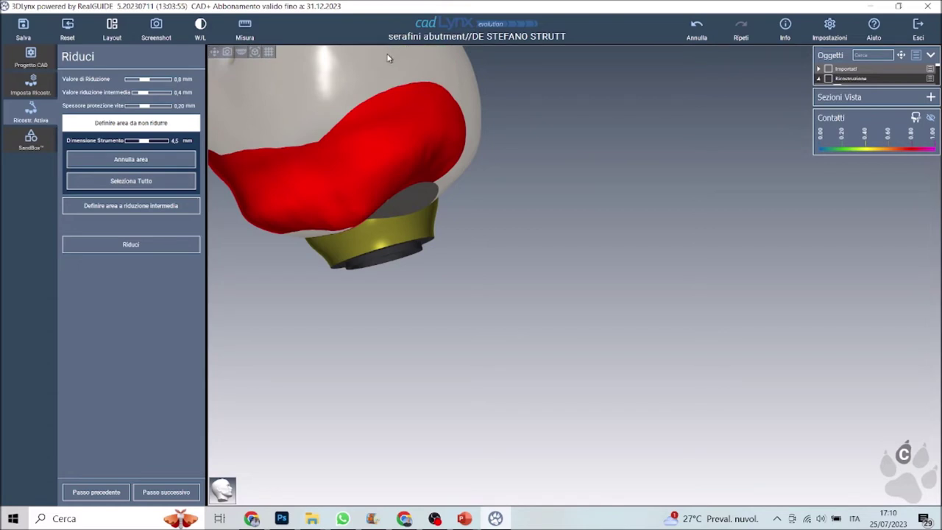
{"action": "mouse_move", "coordinate": [383, 72]}
{"action": "left_mouse_down"}
{"action": "mouse_move", "coordinate": [320, 118]}
{"action": "mouse_move", "coordinate": [228, 136]}
{"action": "left_mouse_up"}
{"action": "right_click_drag", "start_coordinate": [371, 276], "coordinate": [584, 277]}
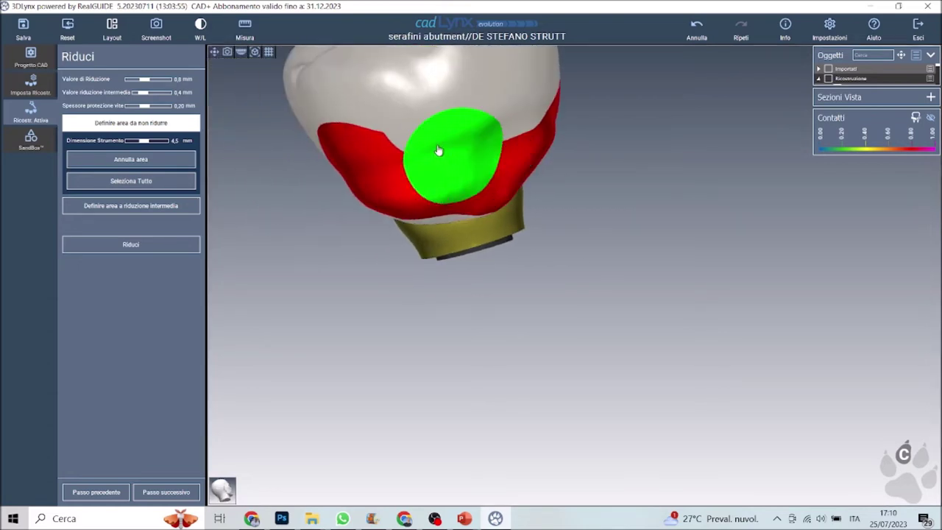
{"action": "mouse_move", "coordinate": [375, 123]}
{"action": "left_mouse_down"}
{"action": "mouse_move", "coordinate": [317, 120]}
{"action": "mouse_move", "coordinate": [336, 126]}
{"action": "left_mouse_up"}
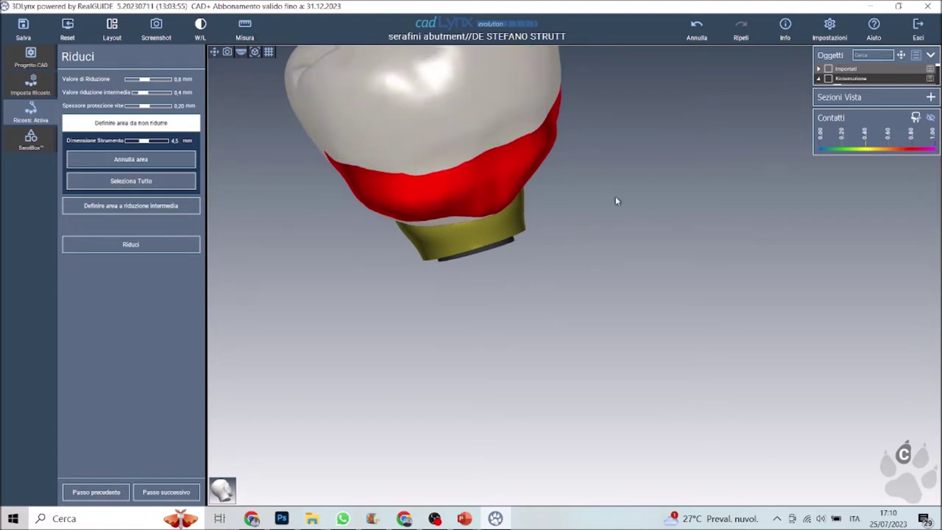
{"action": "right_click_drag", "start_coordinate": [615, 195], "coordinate": [812, 196]}
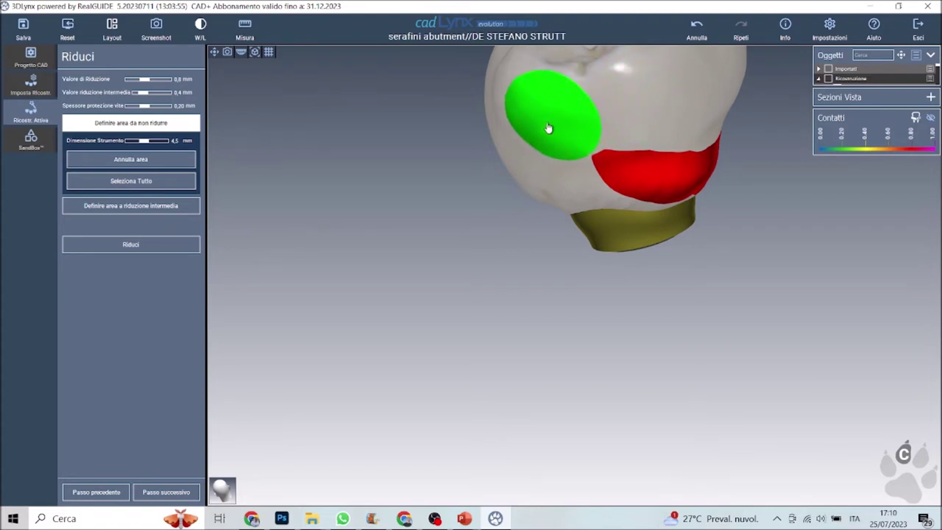
{"action": "left_click", "coordinate": [144, 248]}
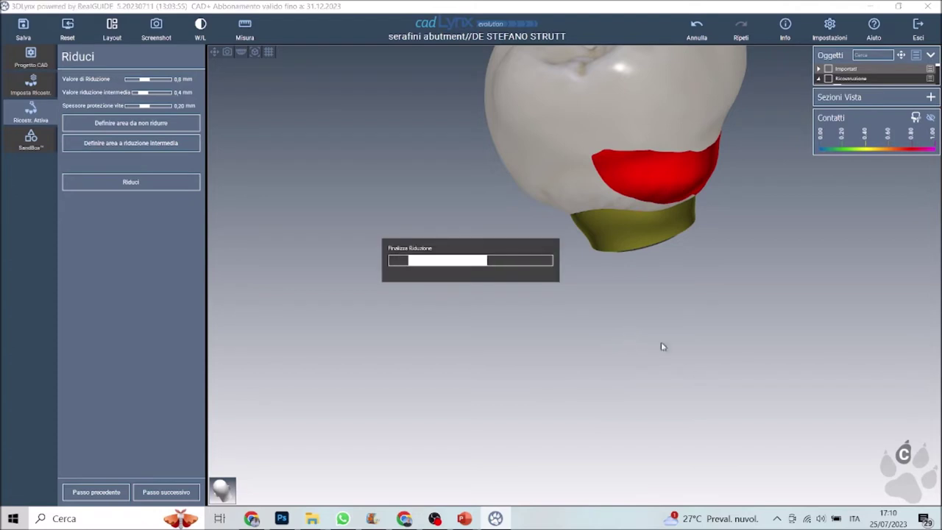
- Return to the restoration setup step and save the reduced-crown design as project 'ridotto'
{"action": "right_click_drag", "start_coordinate": [752, 384], "coordinate": [622, 387]}
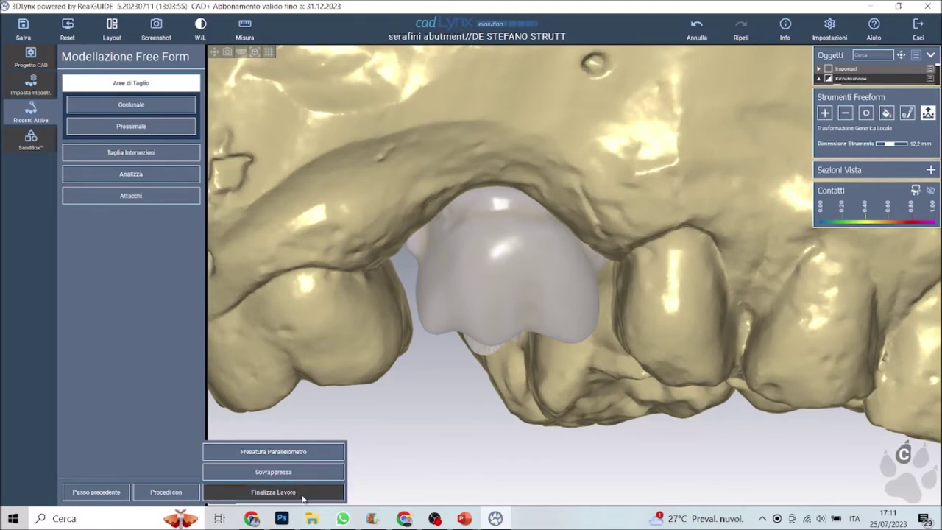
{"action": "left_click", "coordinate": [301, 497]}
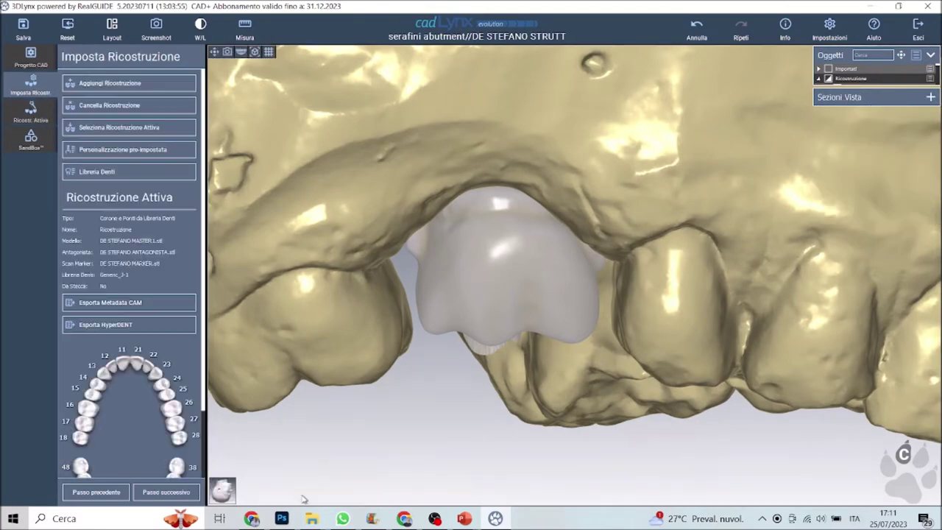
{"action": "right_click_drag", "start_coordinate": [588, 459], "coordinate": [638, 8]}
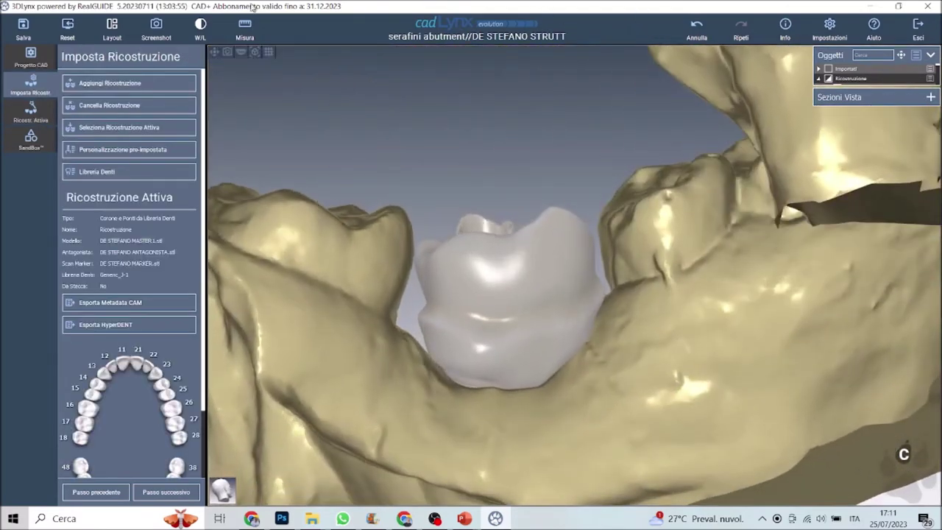
{"action": "left_click", "coordinate": [23, 27]}
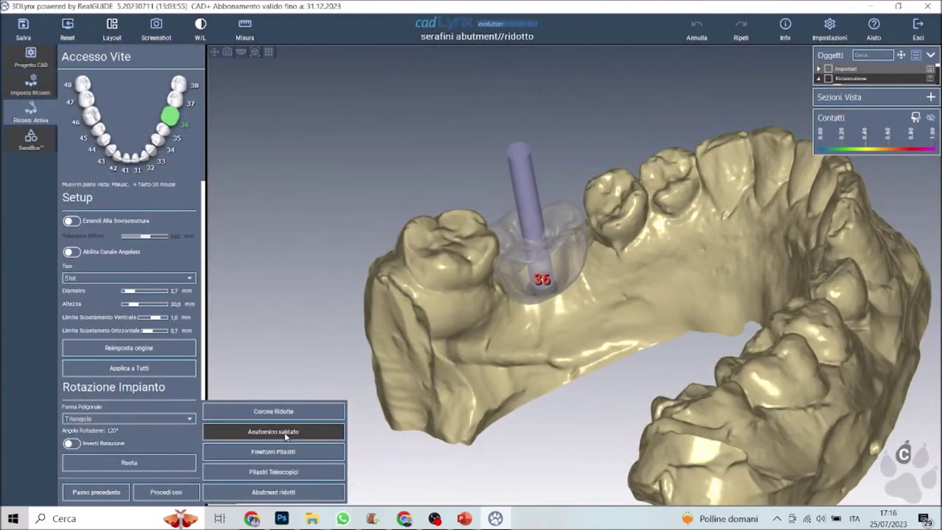
- Choose the Anatomico saldato crown for tooth 36, inspect it, and save it as 'anatomico'
{"action": "left_click", "coordinate": [286, 434]}
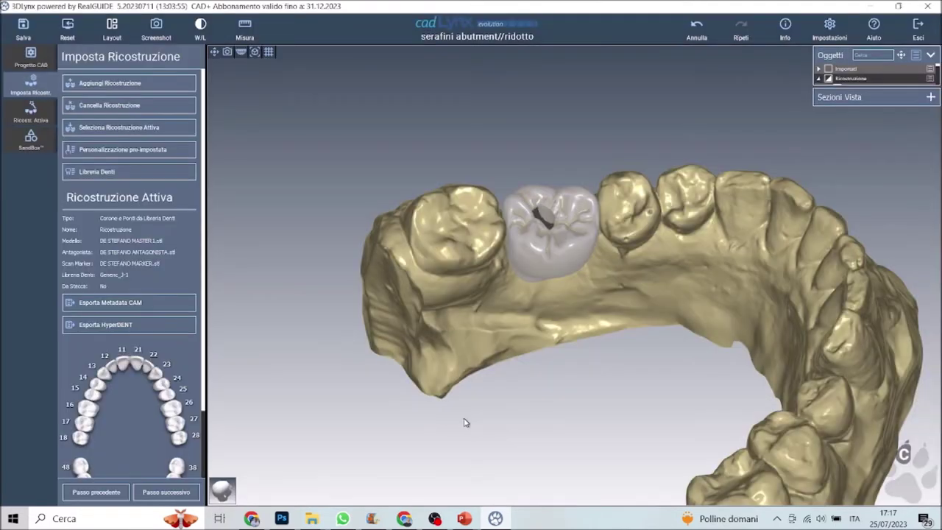
{"action": "left_click_drag", "start_coordinate": [465, 422], "coordinate": [526, 259]}
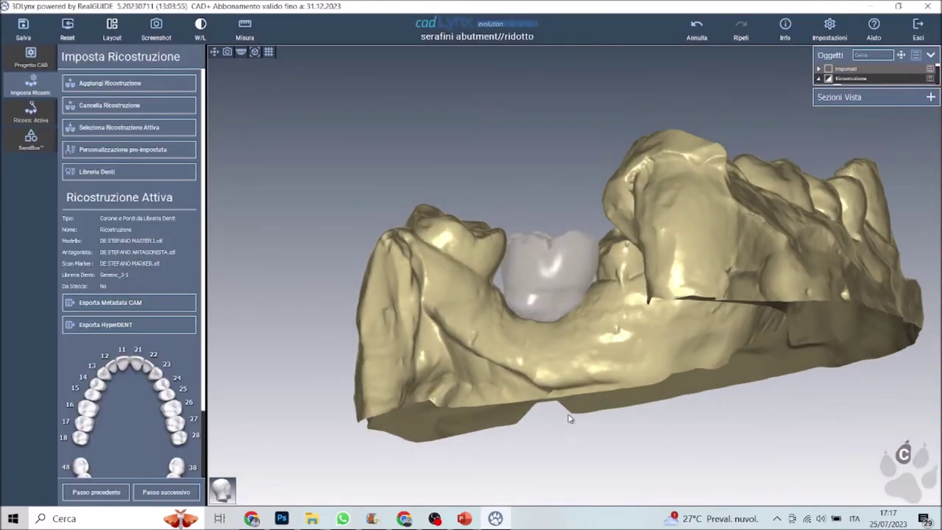
{"action": "left_click_drag", "start_coordinate": [554, 424], "coordinate": [852, 407]}
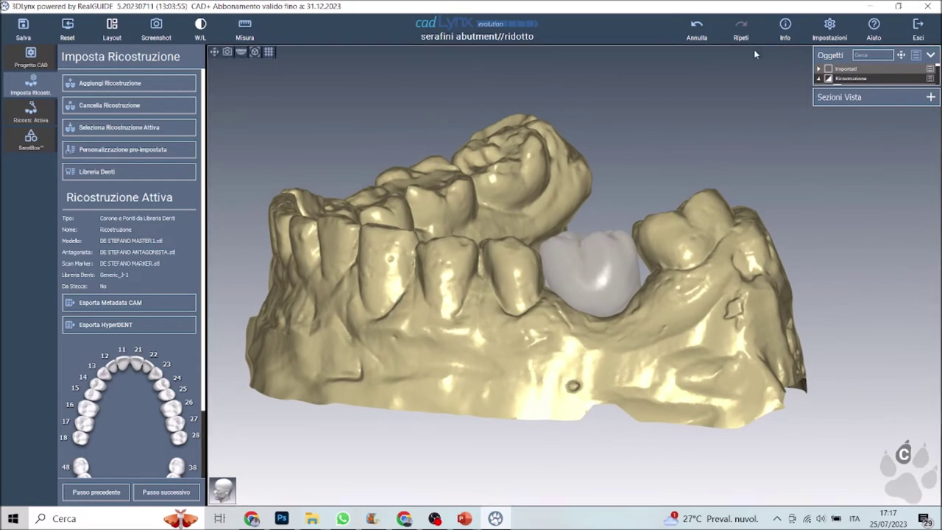
{"action": "left_click", "coordinate": [24, 28]}
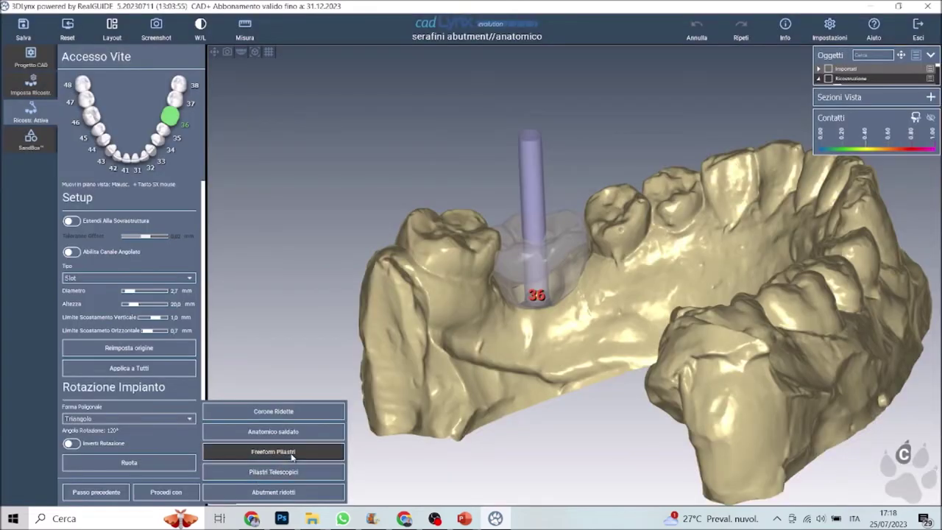
- Start a Freeform Pilastri abutment for tooth 36 and reshape its lower margin curve
{"action": "left_click", "coordinate": [291, 452]}
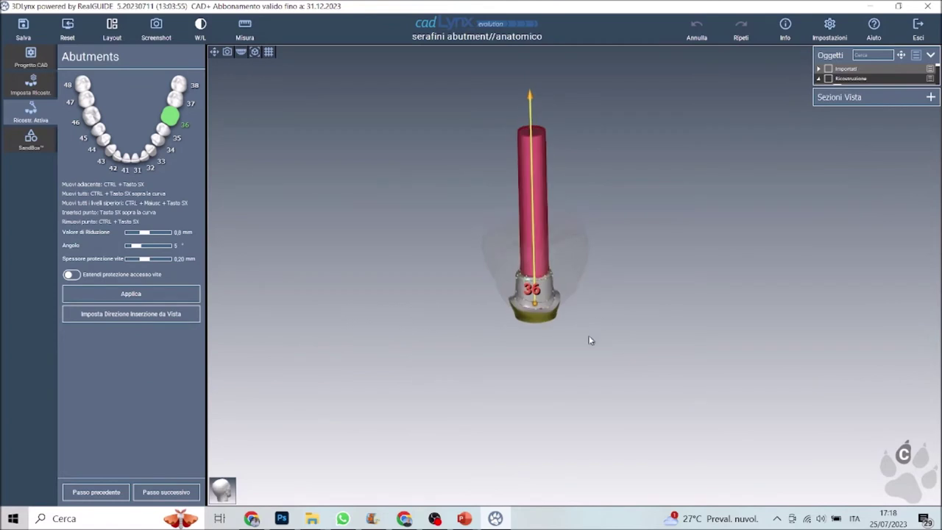
{"action": "scroll", "coordinate": [498, 311], "scroll_direction": "up", "scroll_amount": 3}
{"action": "scroll", "coordinate": [578, 419], "scroll_direction": "up", "scroll_amount": 2}
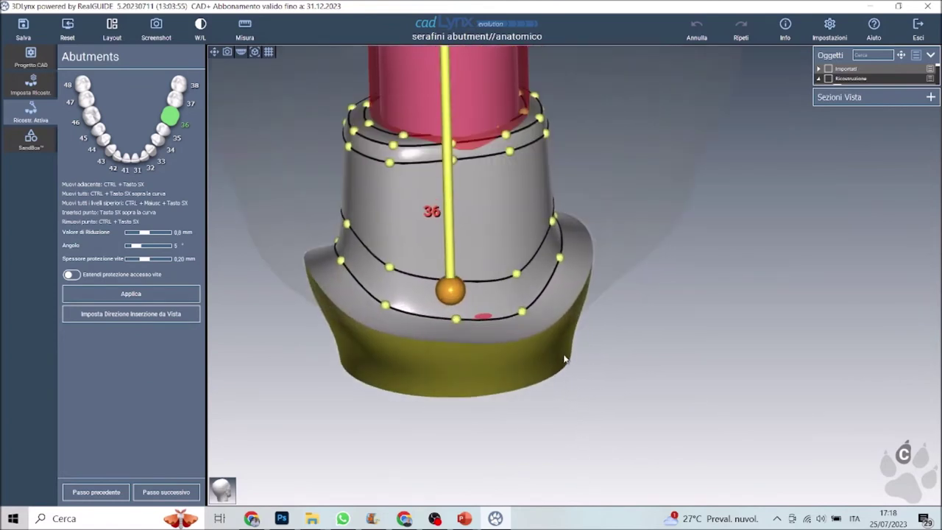
{"action": "scroll", "coordinate": [563, 357], "scroll_direction": "up", "scroll_amount": 1}
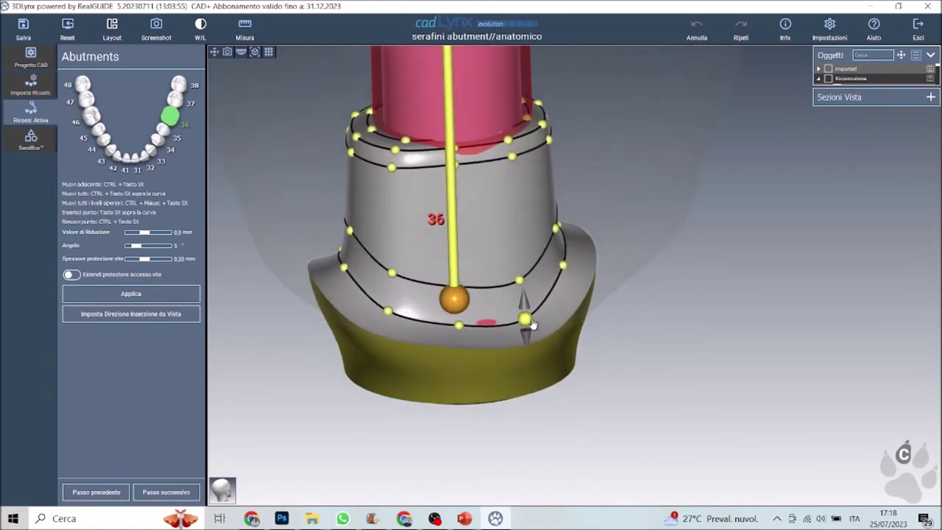
{"action": "left_click_drag", "start_coordinate": [532, 323], "coordinate": [532, 321]}
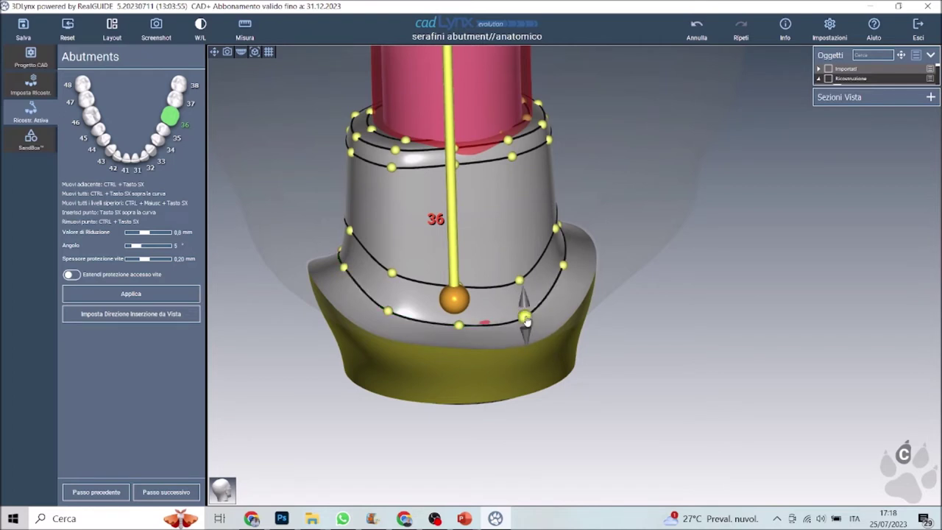
{"action": "left_click_drag", "start_coordinate": [534, 321], "coordinate": [494, 318]}
- Bulge the middle margin curve outward and raise the lower, middle and top margin curves
{"action": "mouse_move", "coordinate": [491, 324]}
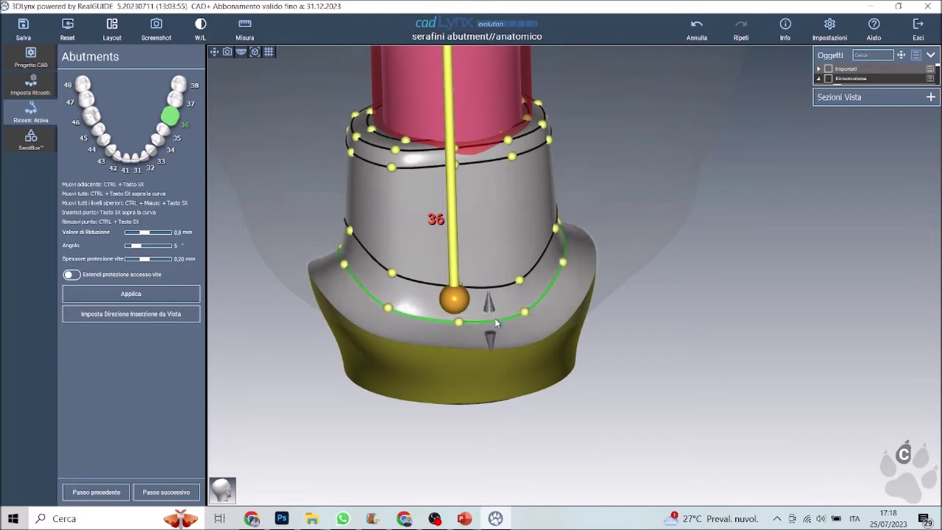
{"action": "left_click_drag", "start_coordinate": [571, 267], "coordinate": [573, 268]}
{"action": "mouse_move", "coordinate": [543, 306]}
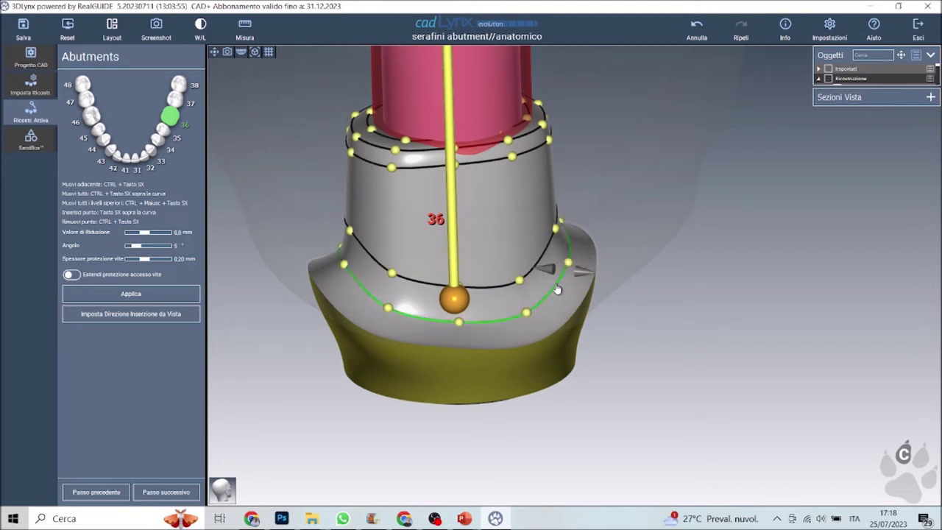
{"action": "left_click_drag", "start_coordinate": [553, 297], "coordinate": [548, 289]}
{"action": "left_click_drag", "start_coordinate": [537, 254], "coordinate": [541, 213]}
{"action": "right_click_drag", "start_coordinate": [541, 214], "coordinate": [437, 164]}
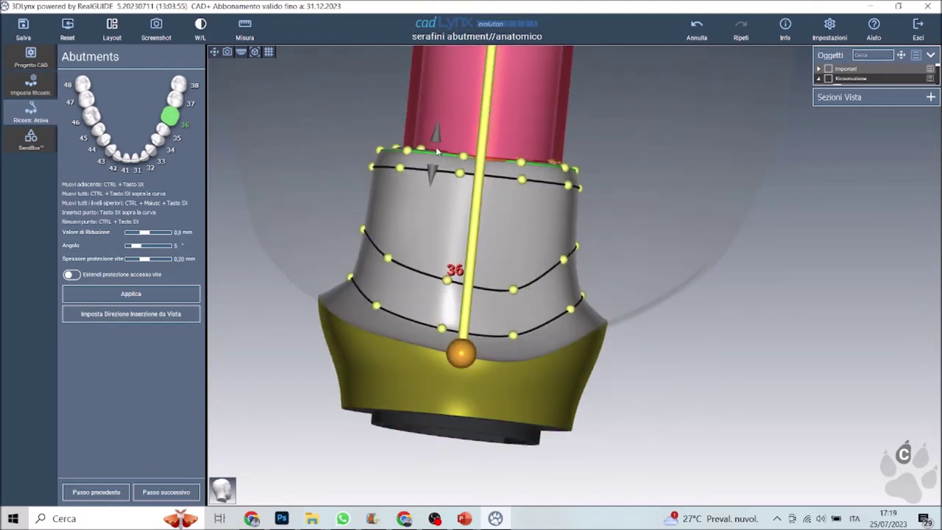
{"action": "mouse_move", "coordinate": [435, 147]}
{"action": "left_mouse_down"}
{"action": "mouse_move", "coordinate": [438, 127]}
{"action": "mouse_move", "coordinate": [436, 147]}
{"action": "left_mouse_up"}
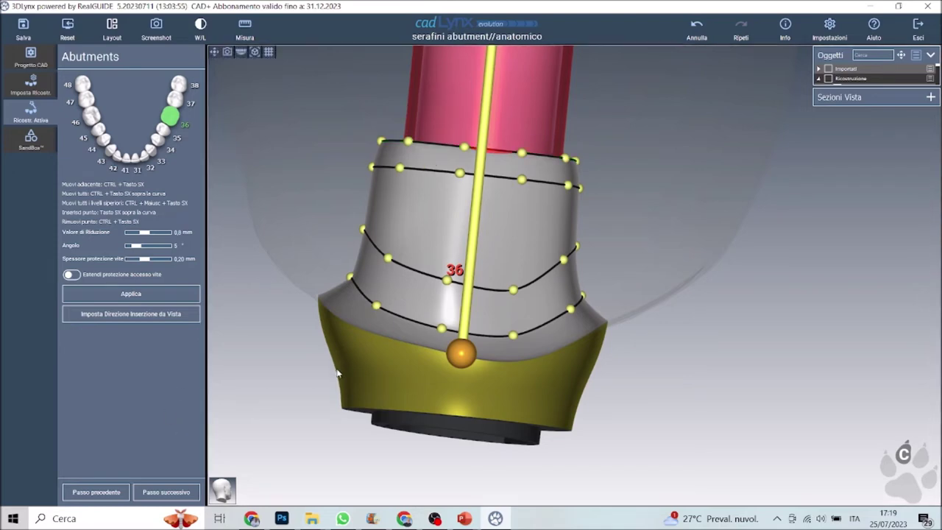
- Align the screw channel with a top-down view via Imposta Direzione Inserzione da Vista, then advance to coulisse
{"action": "scroll", "coordinate": [571, 359], "scroll_direction": "down", "scroll_amount": 3}
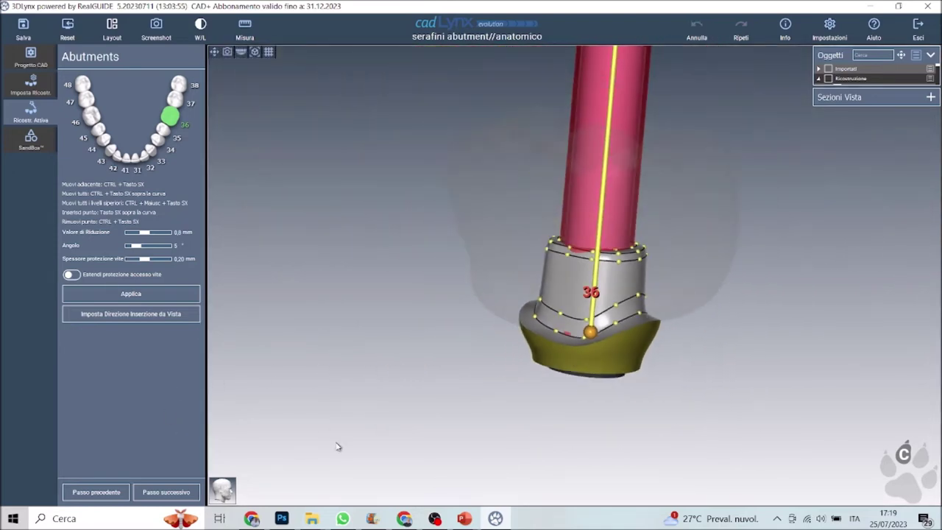
{"action": "left_click_drag", "start_coordinate": [337, 446], "coordinate": [530, 306]}
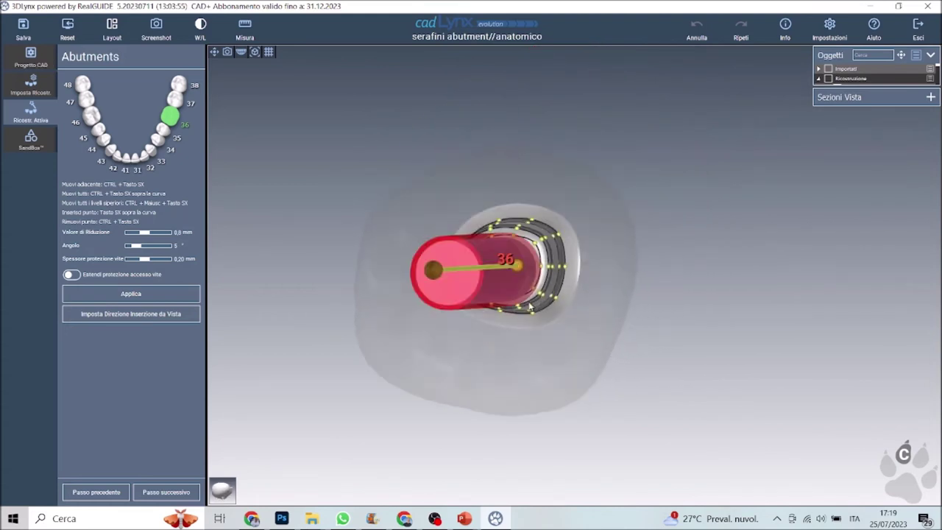
{"action": "left_click", "coordinate": [142, 315]}
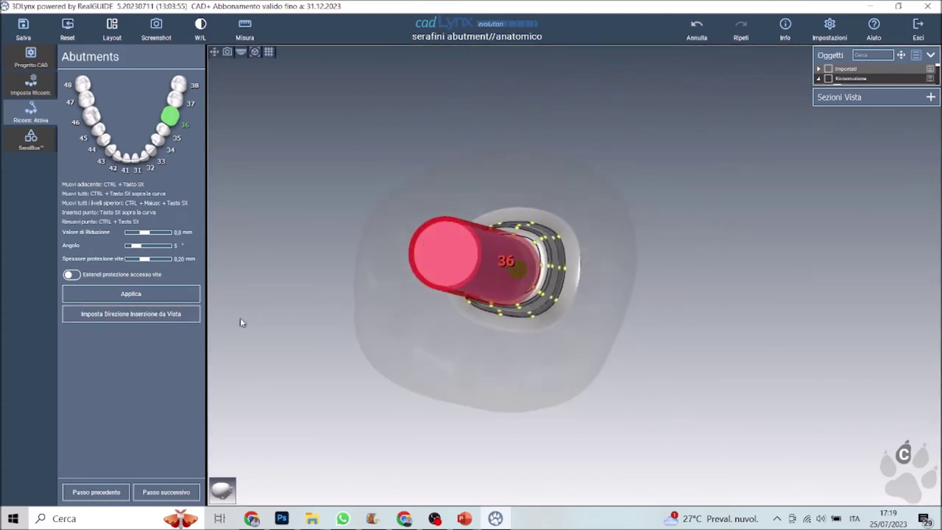
{"action": "left_click_drag", "start_coordinate": [390, 406], "coordinate": [466, 194]}
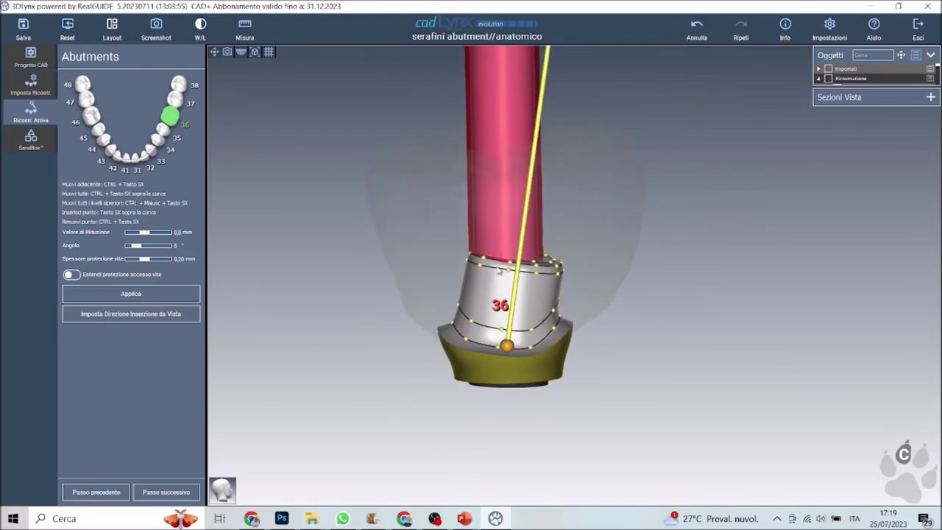
{"action": "left_click_drag", "start_coordinate": [499, 271], "coordinate": [597, 405]}
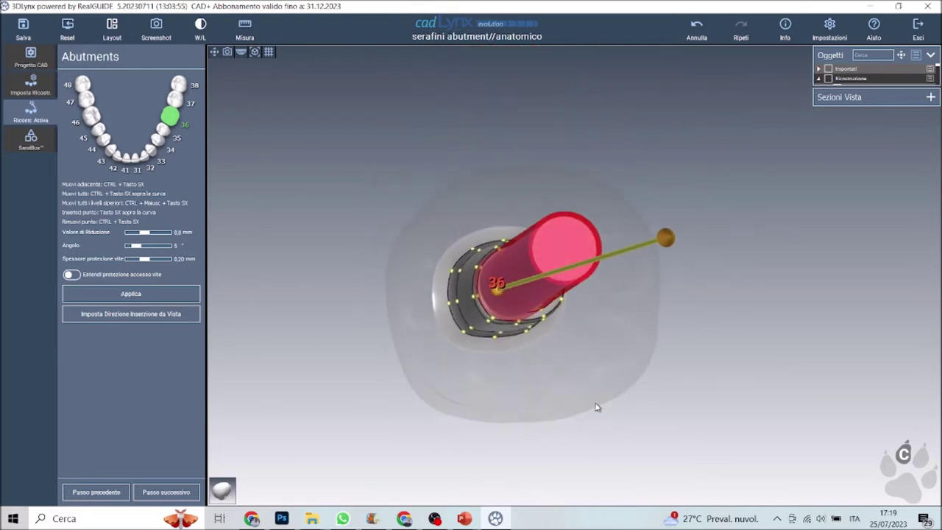
{"action": "left_click", "coordinate": [109, 314]}
{"action": "left_click_drag", "start_coordinate": [389, 343], "coordinate": [424, 393]}
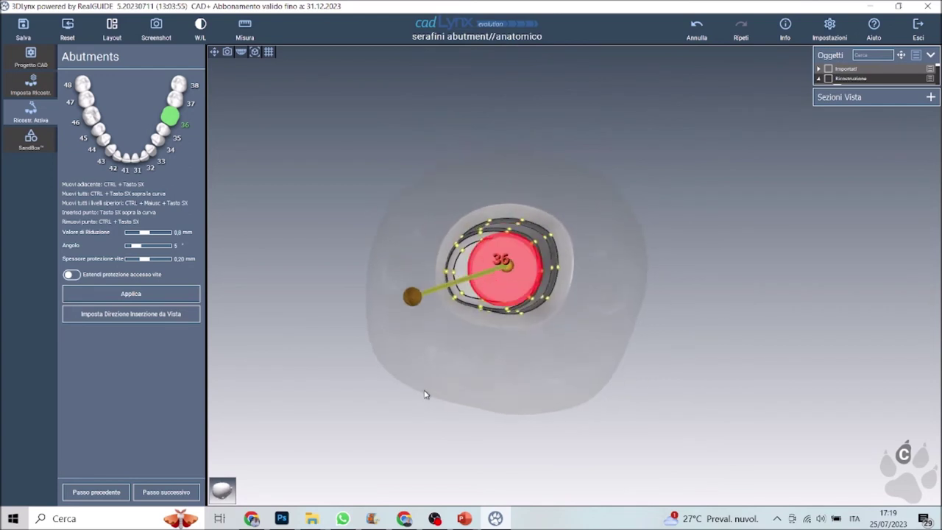
{"action": "left_click", "coordinate": [139, 317]}
{"action": "left_click_drag", "start_coordinate": [456, 423], "coordinate": [478, 256]}
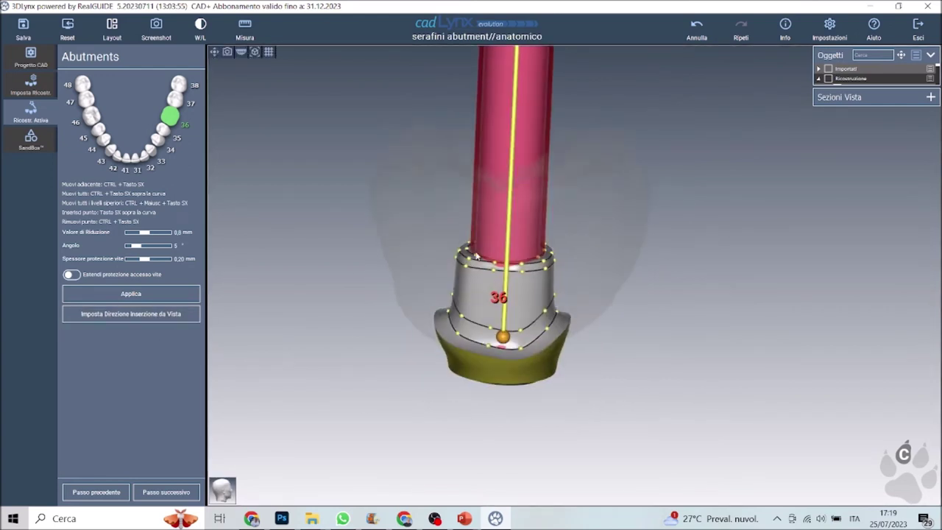
{"action": "left_click", "coordinate": [165, 492]}
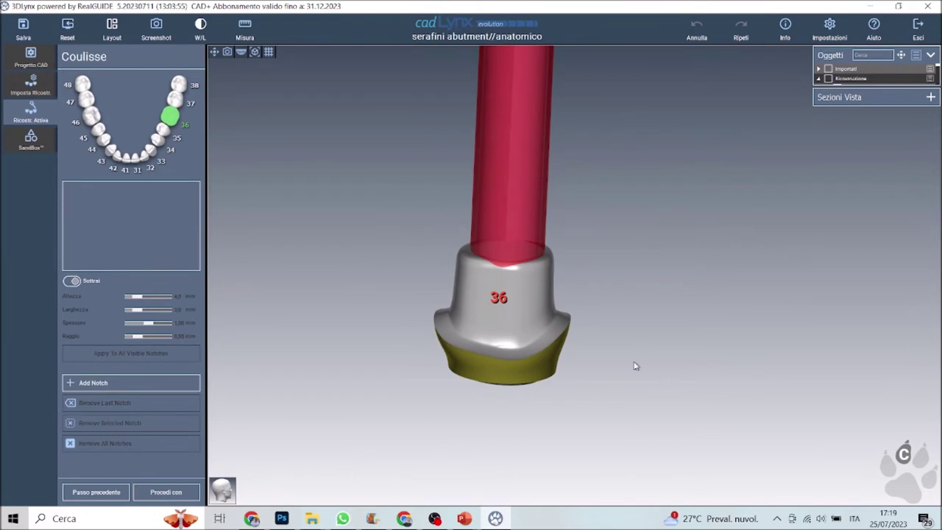
- Finish the freeform design as Solo Abutment and bring up the Salva progetto dialog
{"action": "left_click", "coordinate": [186, 497]}
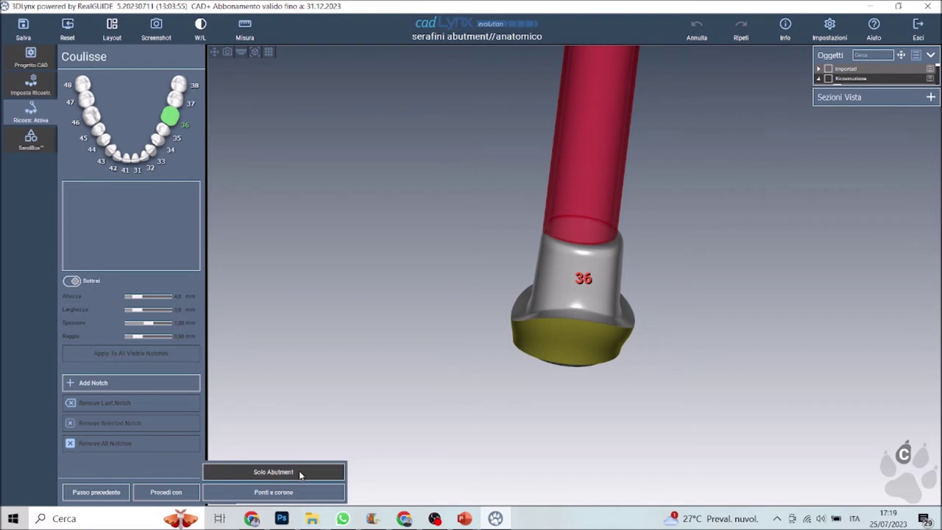
{"action": "left_click", "coordinate": [299, 471]}
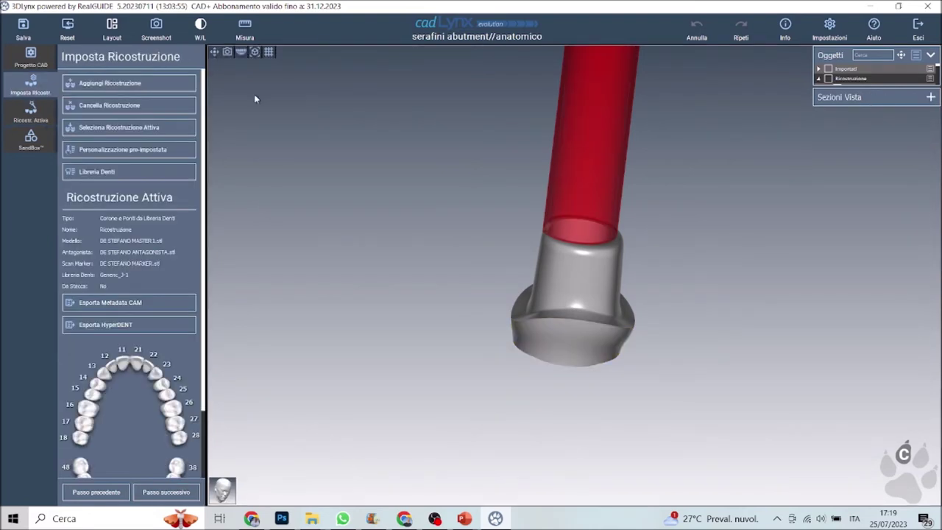
{"action": "left_click", "coordinate": [23, 26]}
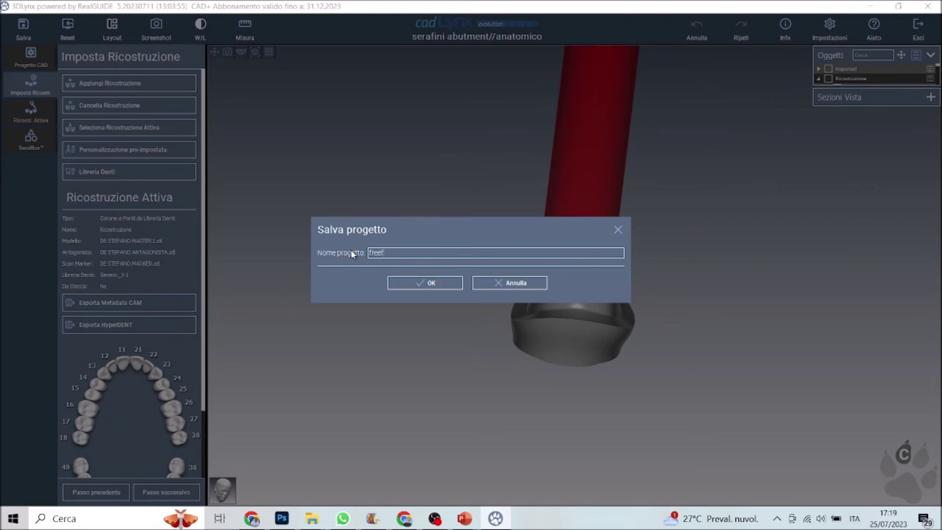
- Save the project as 'freeform', nudge a margin control point, and view the abutment from the side
{"action": "type", "text": "freeform"}
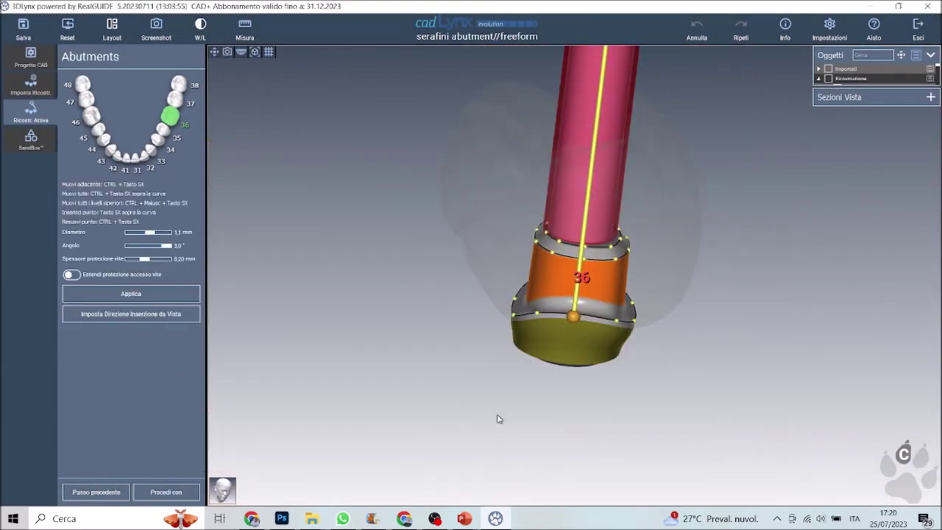
{"action": "left_click_drag", "start_coordinate": [498, 418], "coordinate": [285, 440]}
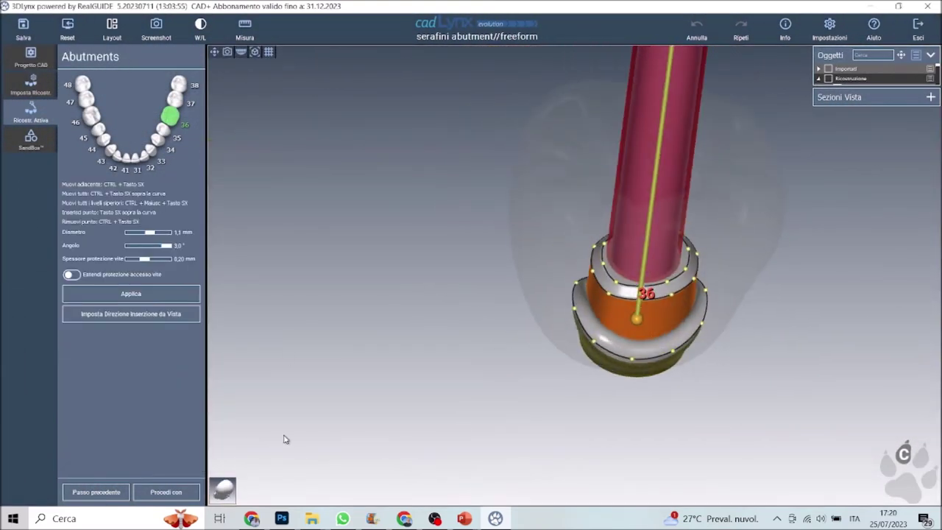
{"action": "scroll", "coordinate": [639, 434], "scroll_direction": "up", "scroll_amount": 5}
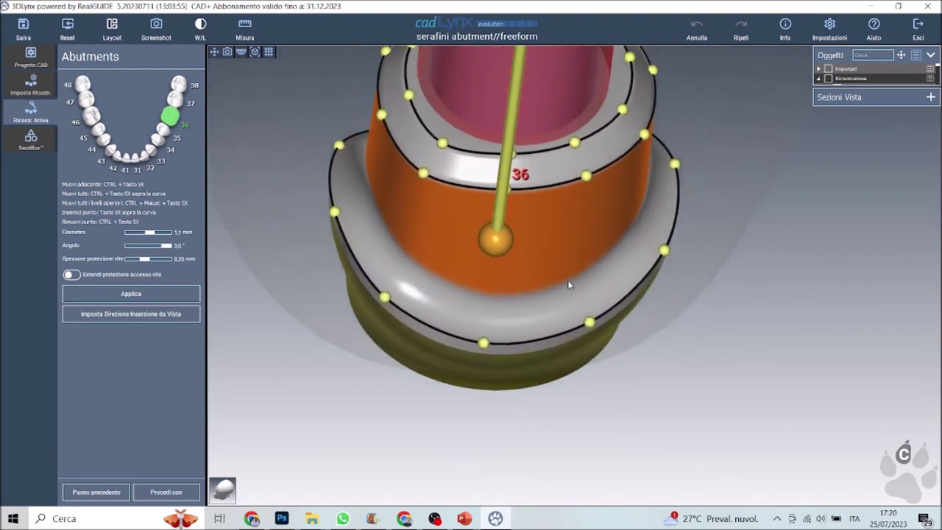
{"action": "mouse_move", "coordinate": [583, 199]}
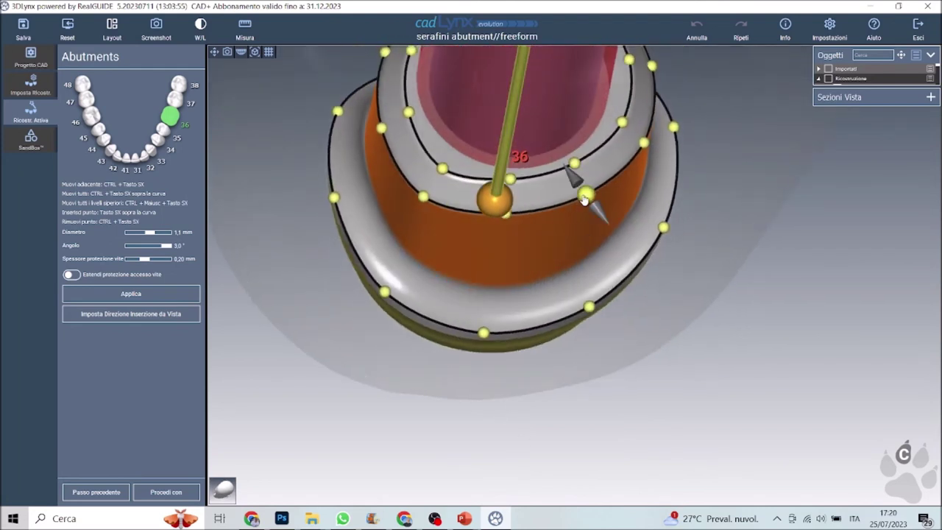
{"action": "left_click_drag", "start_coordinate": [587, 200], "coordinate": [590, 200]}
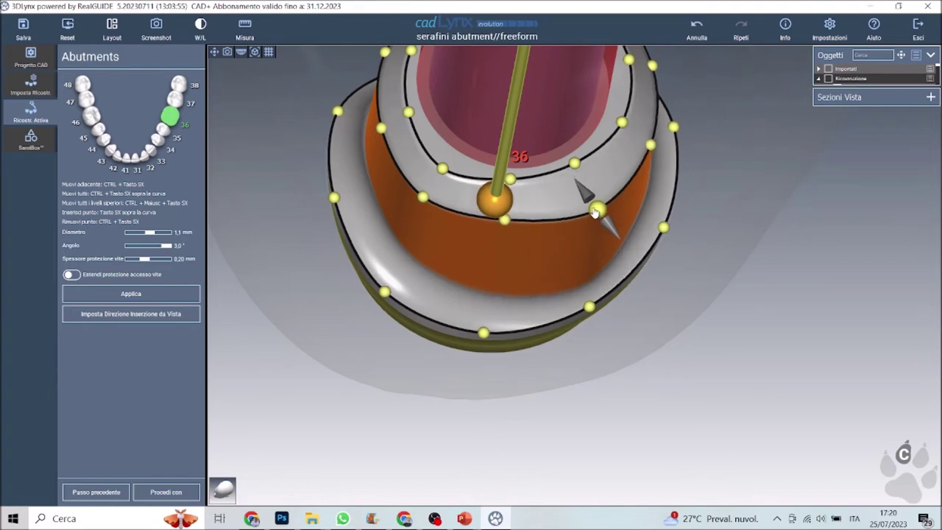
{"action": "left_click_drag", "start_coordinate": [484, 276], "coordinate": [420, 163]}
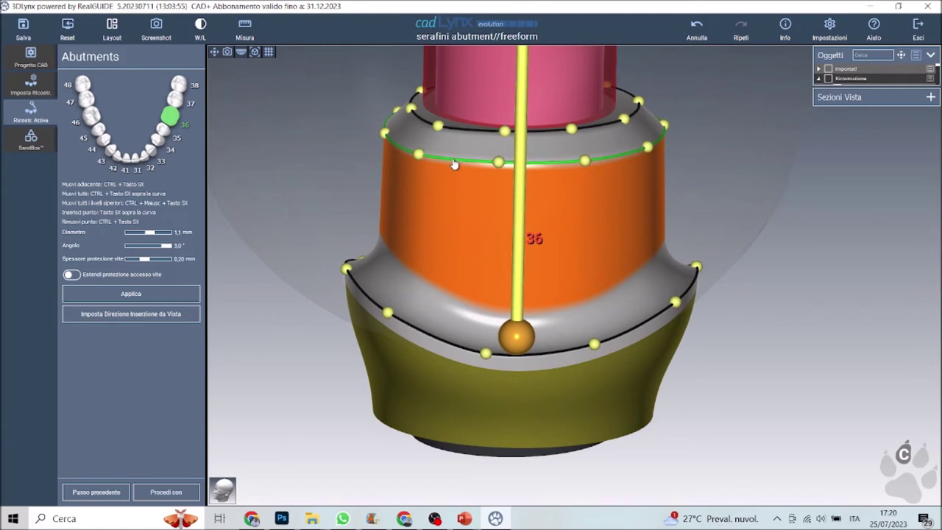
- Add a control point to the upper margin curve, then lower it and reshape it outward
{"action": "left_click", "coordinate": [452, 158]}
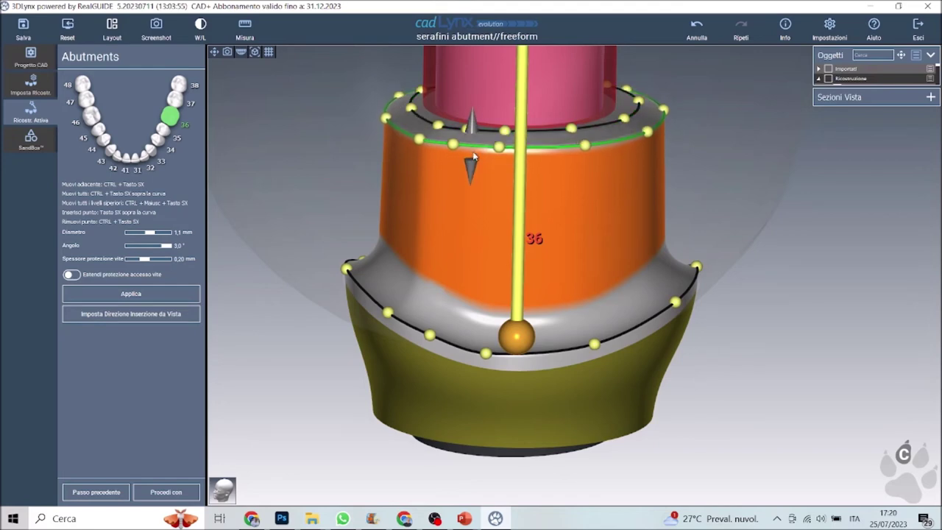
{"action": "left_click_drag", "start_coordinate": [472, 166], "coordinate": [475, 183], "text": "ctrl"}
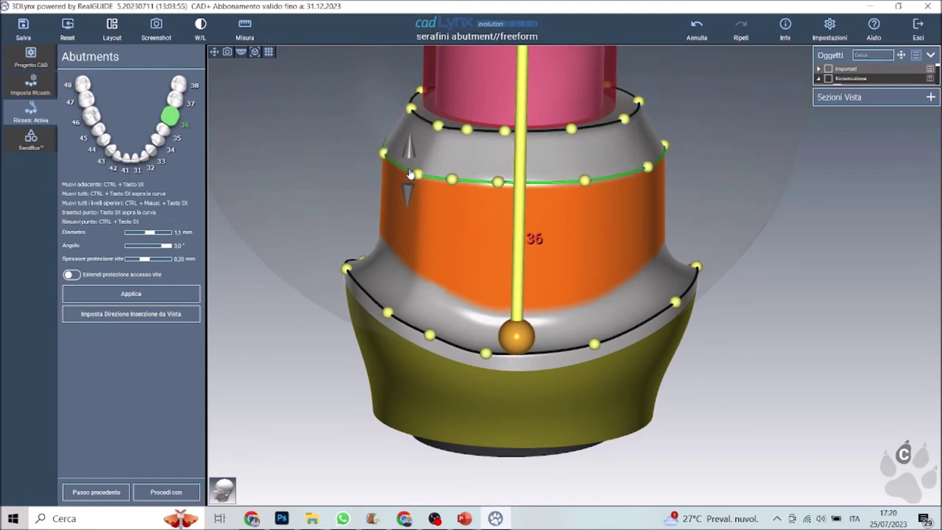
{"action": "left_click_drag", "start_coordinate": [402, 173], "coordinate": [370, 163], "text": "ctrl"}
{"action": "right_click_drag", "start_coordinate": [370, 163], "coordinate": [399, 221]}
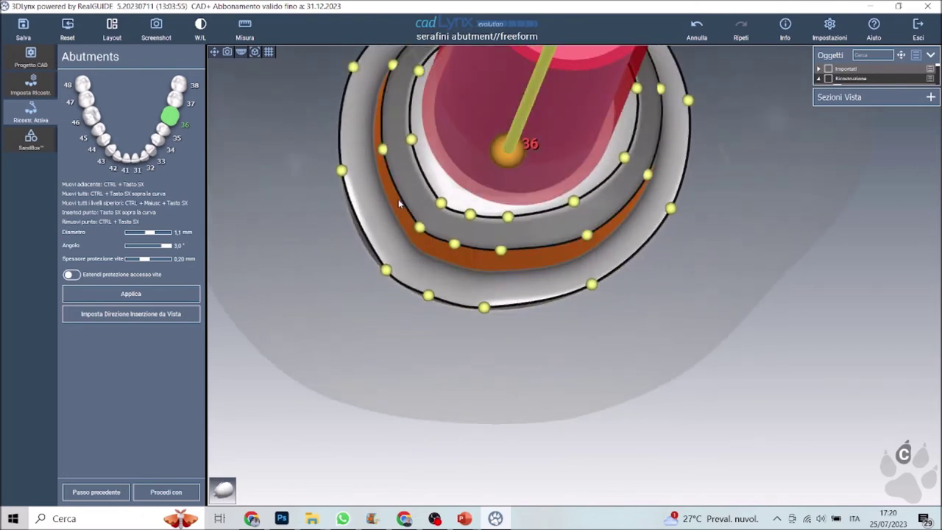
{"action": "mouse_move", "coordinate": [404, 204]}
{"action": "left_mouse_down", "text": "ctrl"}
{"action": "mouse_move", "coordinate": [391, 204]}
{"action": "mouse_move", "coordinate": [397, 214]}
{"action": "left_mouse_up", "text": "ctrl"}
{"action": "right_click_drag", "start_coordinate": [430, 398], "coordinate": [388, 198]}
- Try setting the insertion direction from a top-down view, undo it, and bring up the Procedi con choices
{"action": "scroll", "coordinate": [408, 237], "scroll_direction": "down", "scroll_amount": 2}
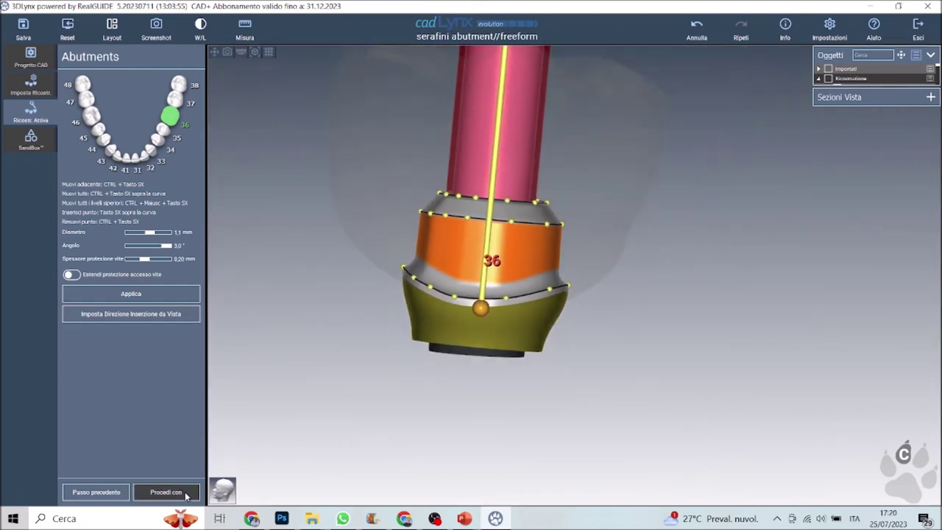
{"action": "right_click_drag", "start_coordinate": [309, 375], "coordinate": [333, 414]}
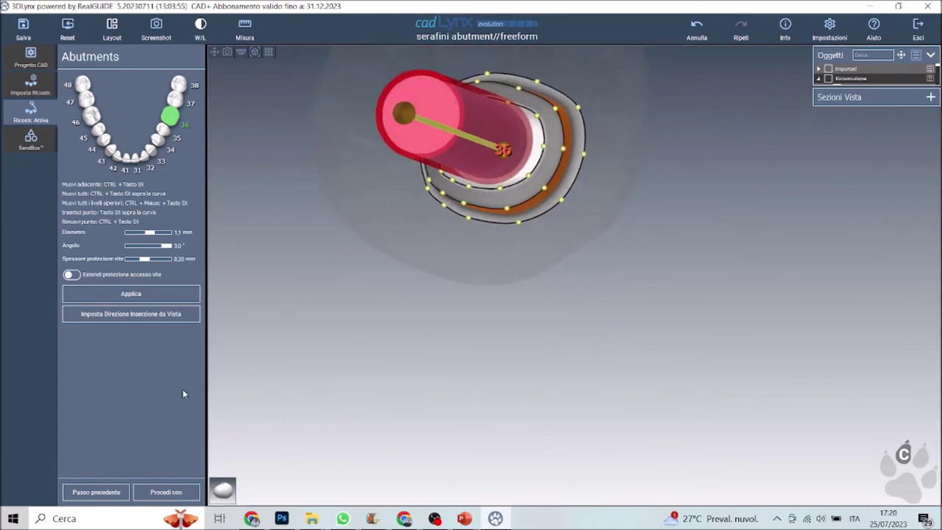
{"action": "left_click", "coordinate": [147, 314]}
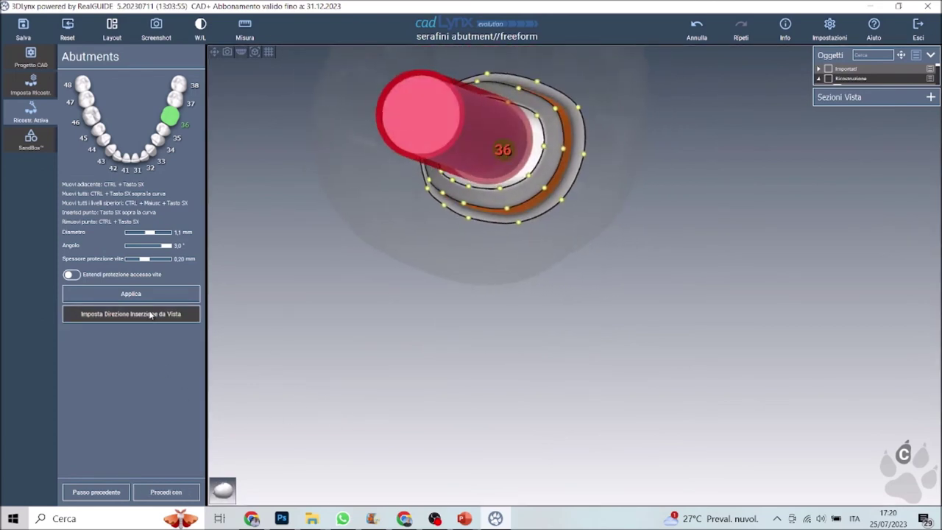
{"action": "right_click_drag", "start_coordinate": [457, 353], "coordinate": [512, 176]}
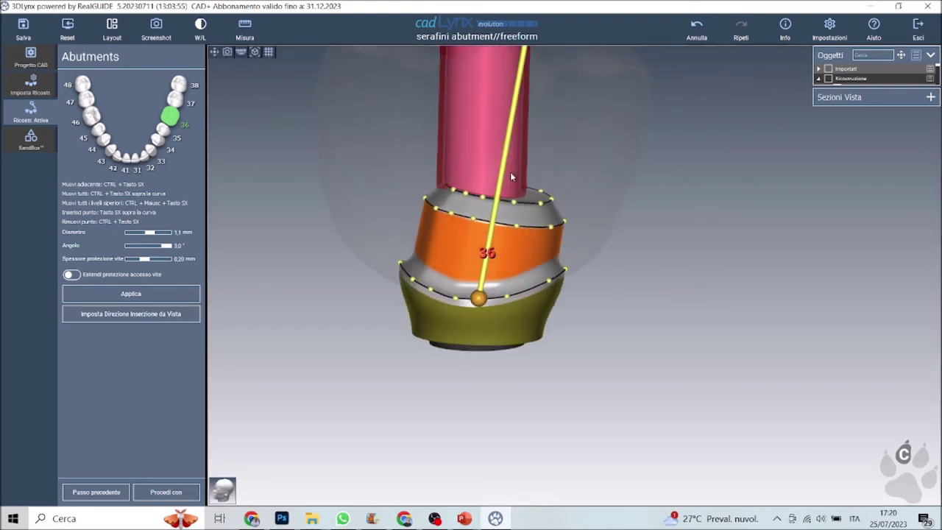
{"action": "left_click", "coordinate": [696, 27]}
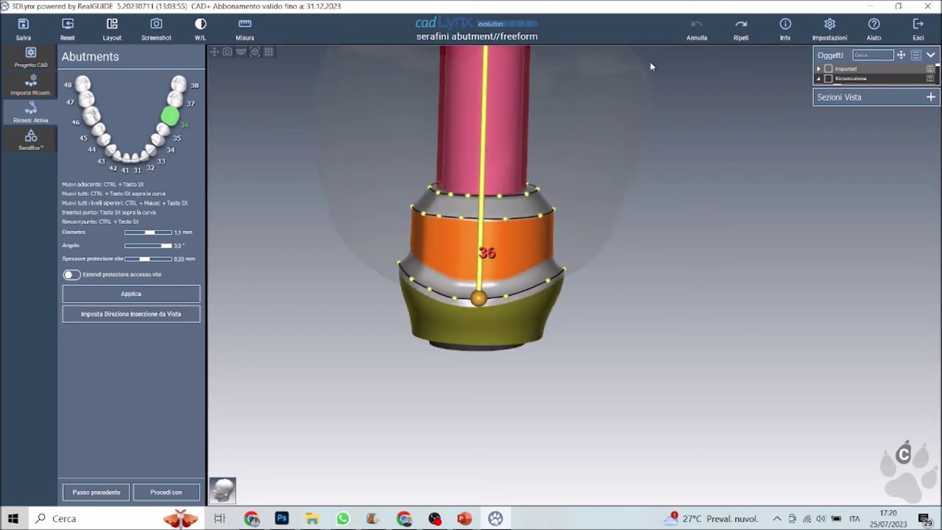
{"action": "left_click", "coordinate": [179, 493]}
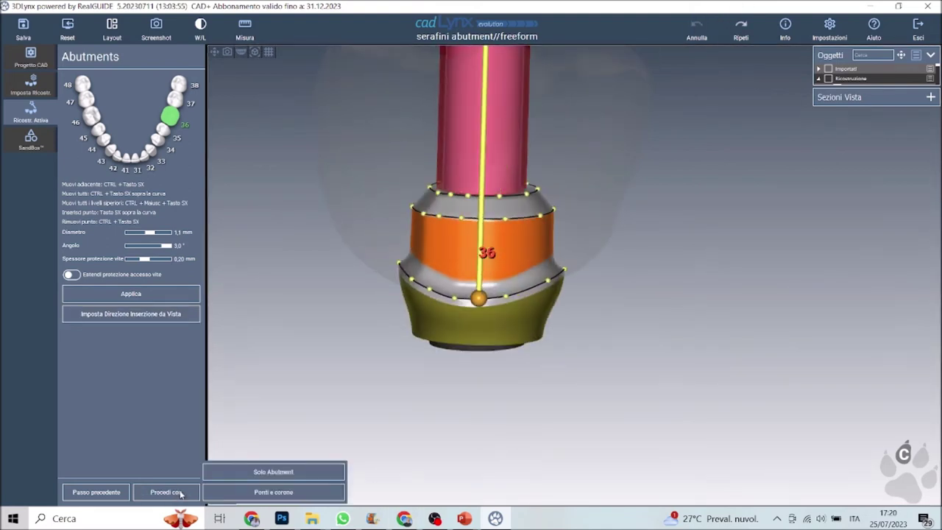
- Generate the abutment without a crown, inspect it, return to Imposta Ricostruzione, and save as 'telescopica'
{"action": "left_click", "coordinate": [283, 474]}
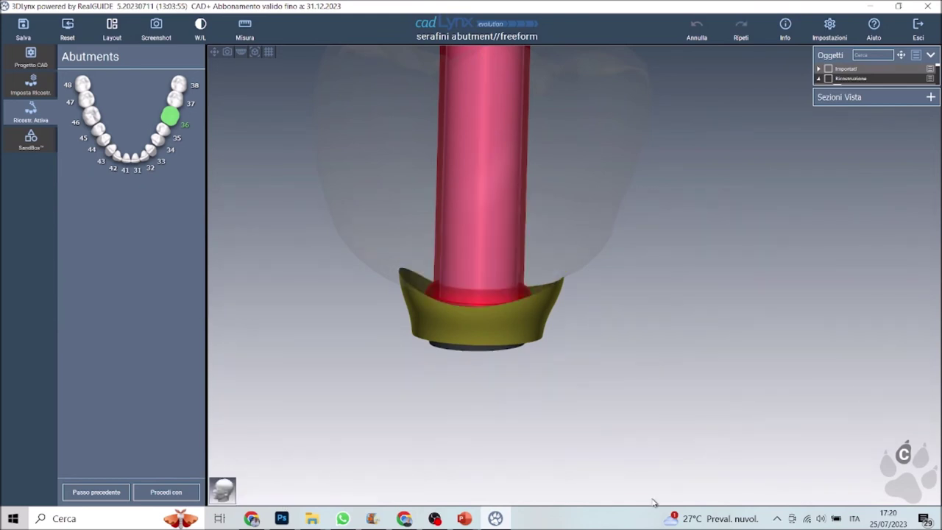
{"action": "left_click_drag", "start_coordinate": [645, 331], "coordinate": [117, 147]}
{"action": "left_click", "coordinate": [167, 492]}
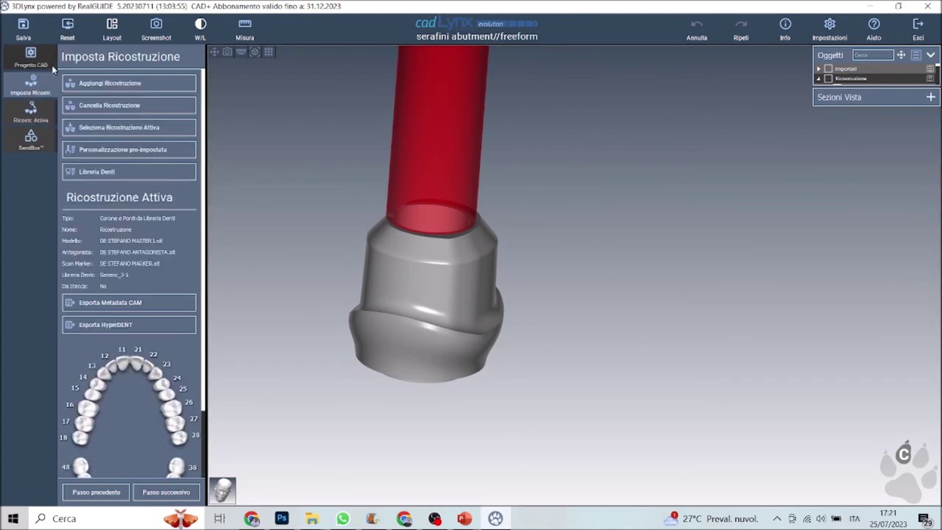
{"action": "left_click", "coordinate": [24, 30]}
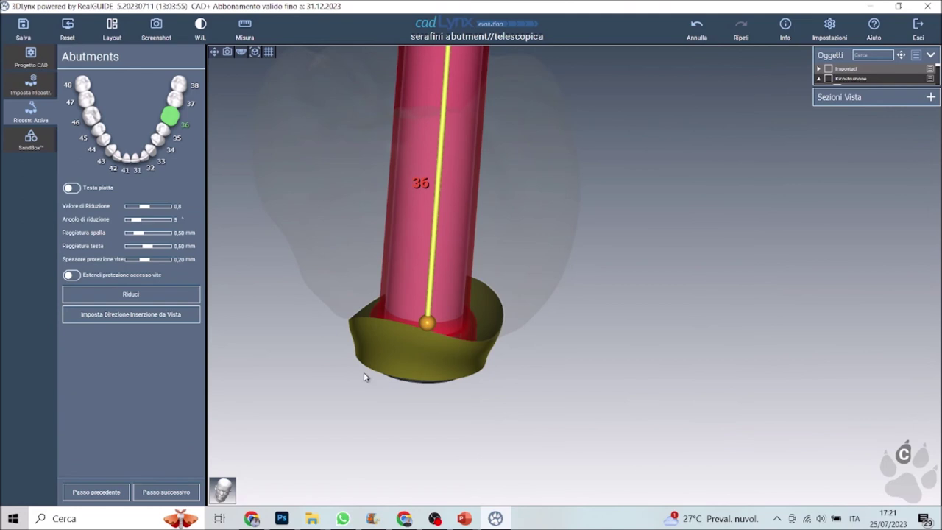
- Lower the Valore di Riduzione, apply Riduci, set a new insertion direction from the view, and reach Coulisse
{"action": "left_click_drag", "start_coordinate": [364, 376], "coordinate": [492, 391]}
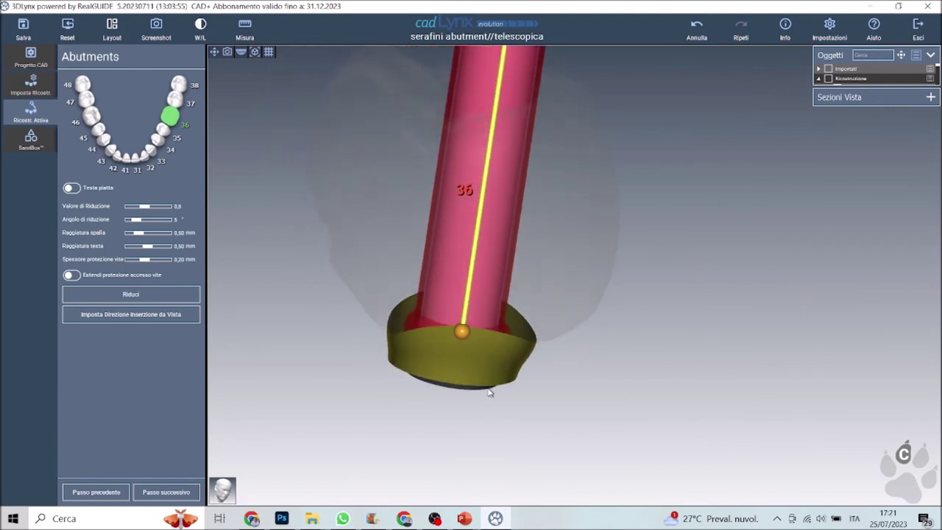
{"action": "scroll", "coordinate": [493, 391], "scroll_direction": "down", "scroll_amount": 3}
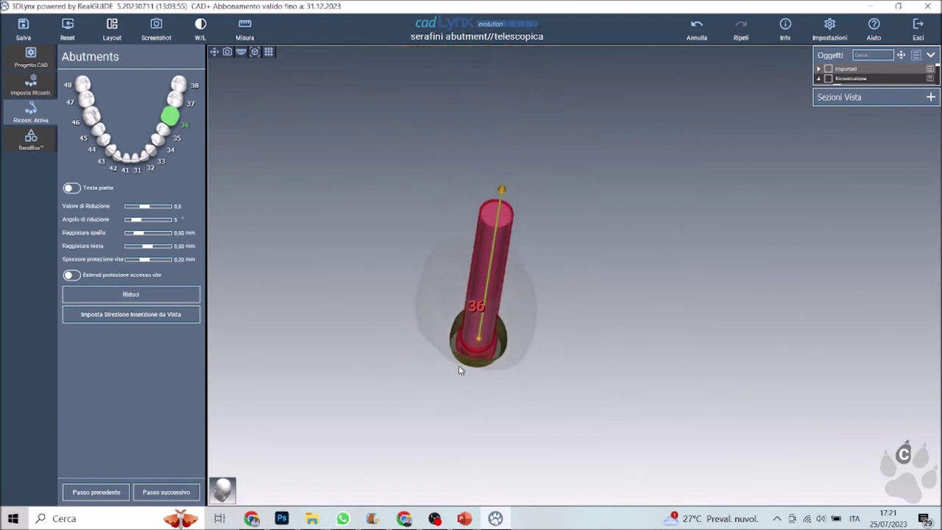
{"action": "scroll", "coordinate": [462, 364], "scroll_direction": "up", "scroll_amount": 3}
{"action": "left_click", "coordinate": [126, 294]}
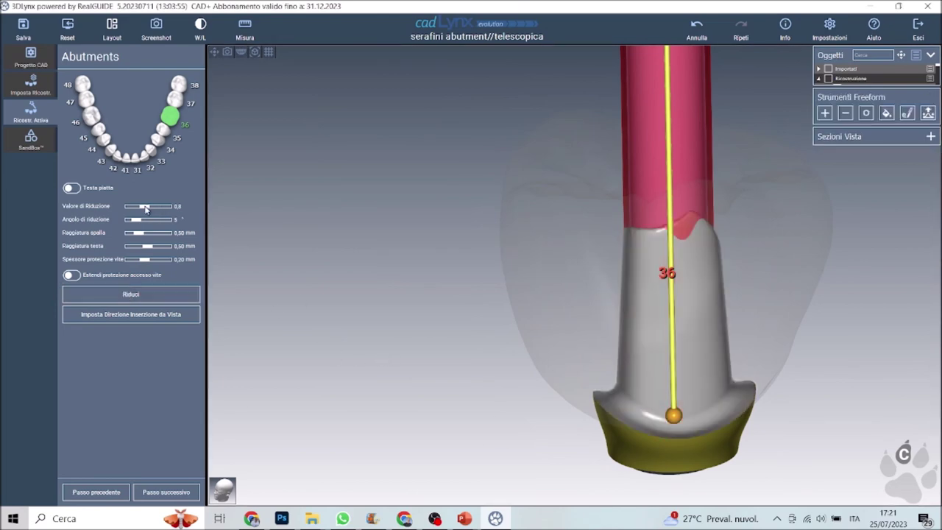
{"action": "mouse_move", "coordinate": [145, 209]}
{"action": "left_mouse_down"}
{"action": "mouse_move", "coordinate": [156, 208]}
{"action": "mouse_move", "coordinate": [136, 209]}
{"action": "left_mouse_up"}
{"action": "left_click", "coordinate": [125, 294]}
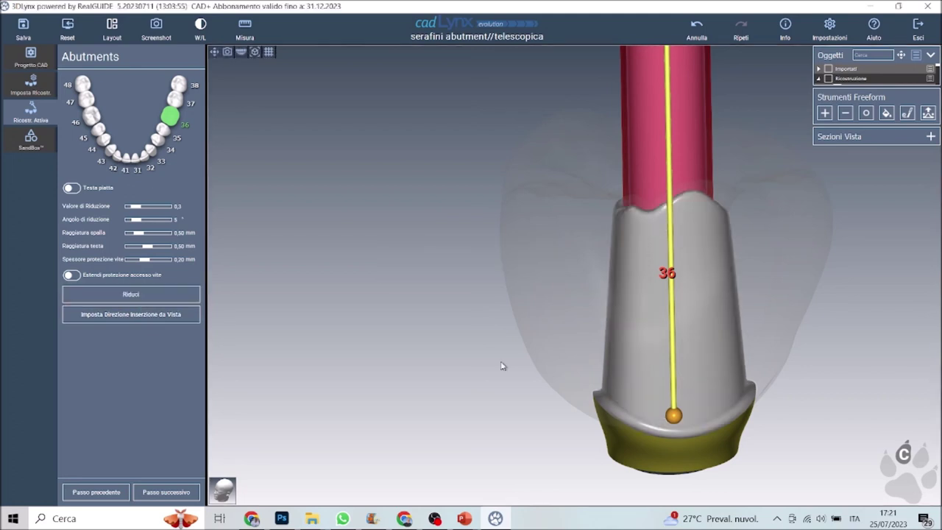
{"action": "left_click_drag", "start_coordinate": [501, 365], "coordinate": [707, 361]}
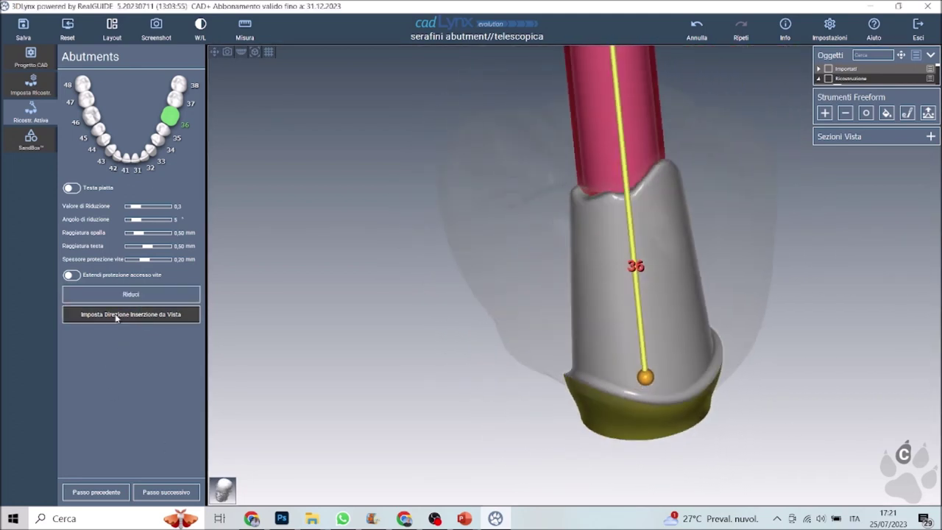
{"action": "left_click", "coordinate": [117, 314]}
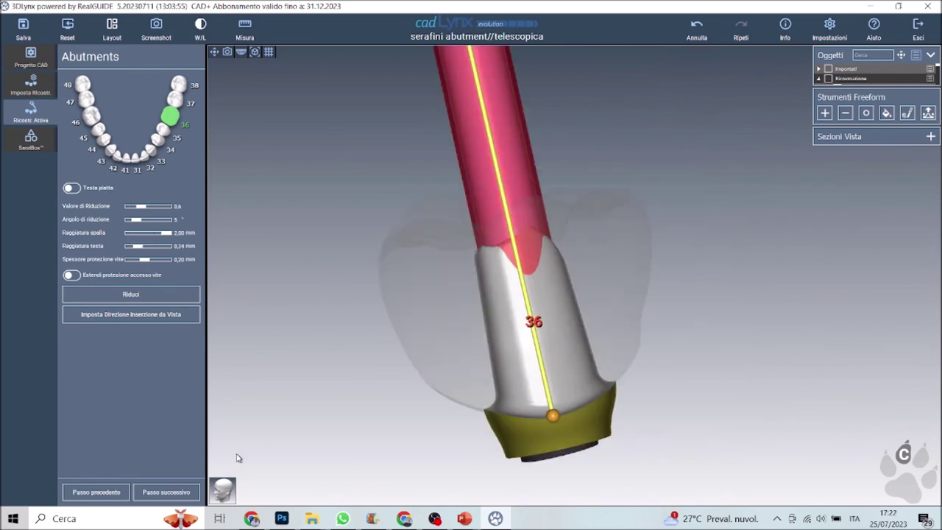
{"action": "left_click", "coordinate": [166, 491]}
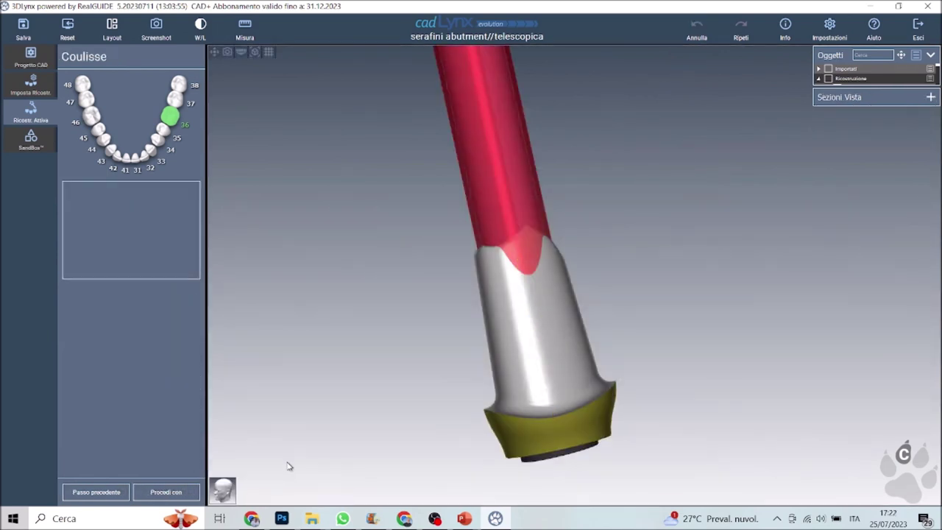
- Finalize the telescopic abutment and enter 'abutment libero' as the new project name
{"action": "left_click_drag", "start_coordinate": [431, 336], "coordinate": [608, 391]}
{"action": "left_click", "coordinate": [166, 491]}
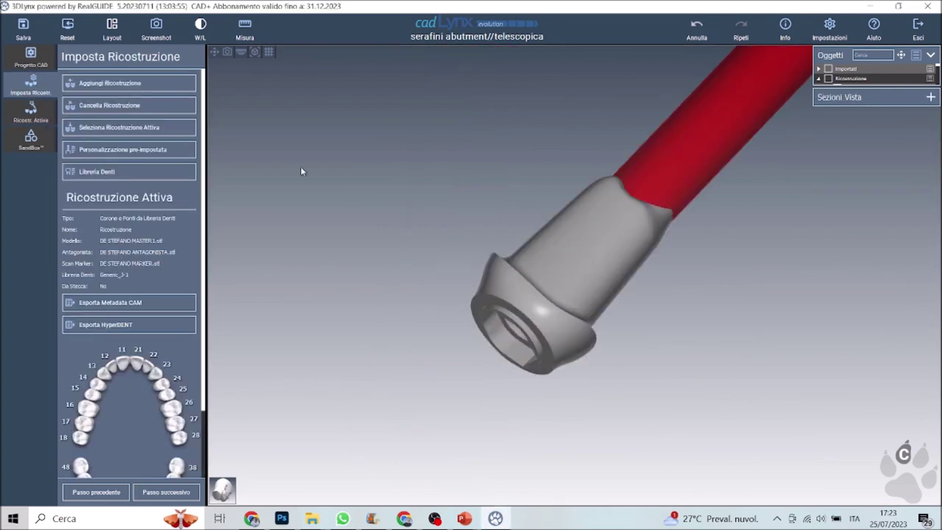
{"action": "key", "text": "ctrl+s"}
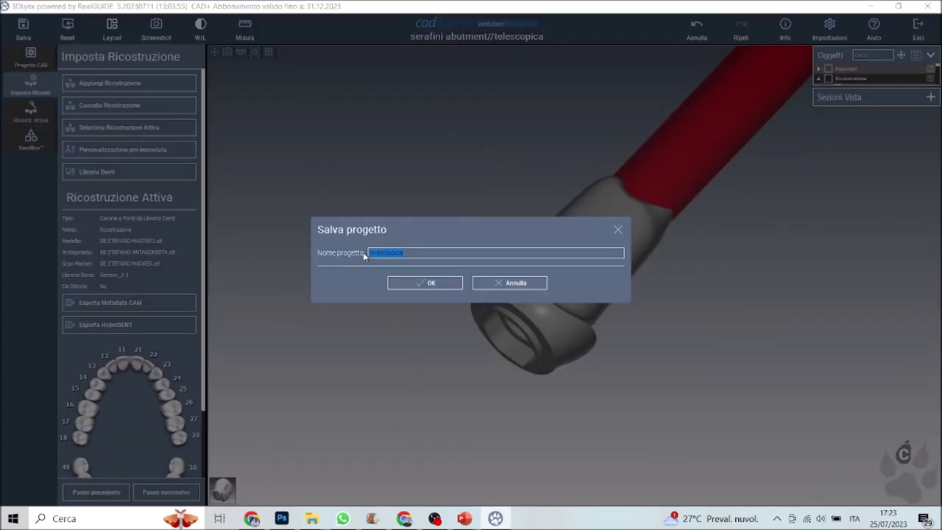
{"action": "type", "text": "ro"}
- Confirm saving 'abutment libero' and scroll the Progetti list to review the nine saved variants
{"action": "left_click", "coordinate": [432, 283]}
{"action": "scroll", "coordinate": [542, 345], "scroll_direction": "down", "scroll_amount": 4}
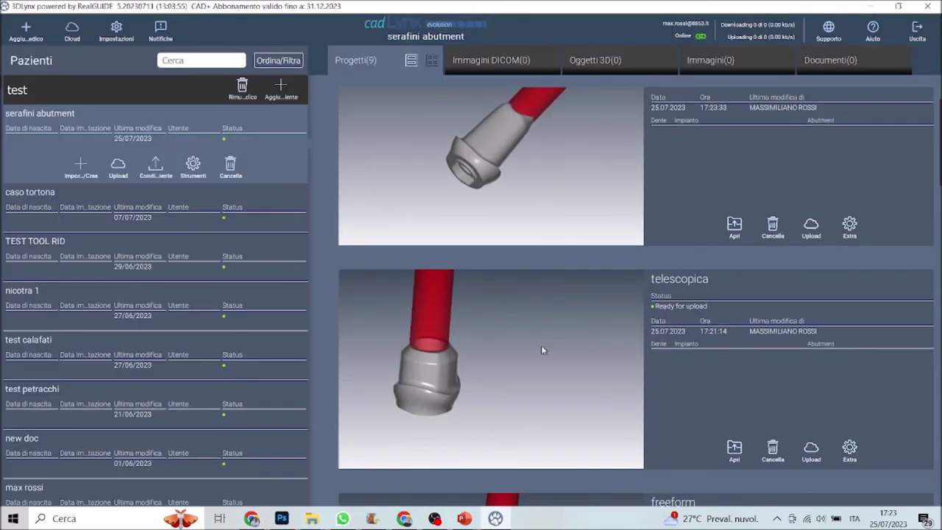
{"action": "scroll", "coordinate": [550, 366], "scroll_direction": "down", "scroll_amount": 4}
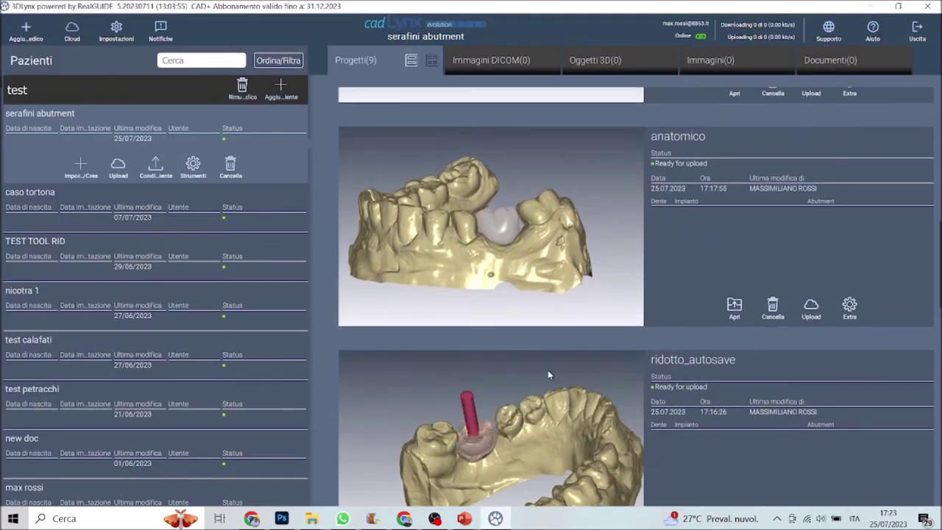
{"action": "scroll", "coordinate": [548, 375], "scroll_direction": "up", "scroll_amount": 2}
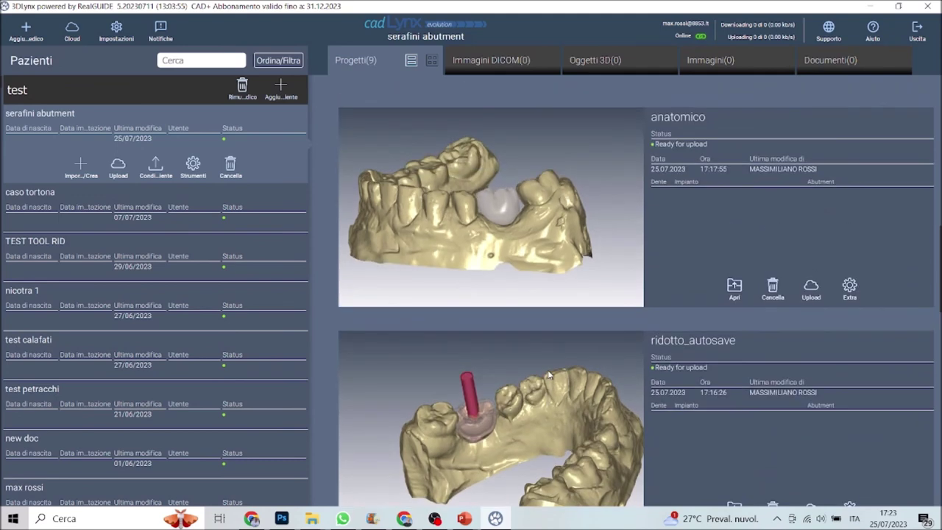
{"action": "scroll", "coordinate": [548, 376], "scroll_direction": "down", "scroll_amount": 6}
{"action": "scroll", "coordinate": [548, 375], "scroll_direction": "down", "scroll_amount": 2}
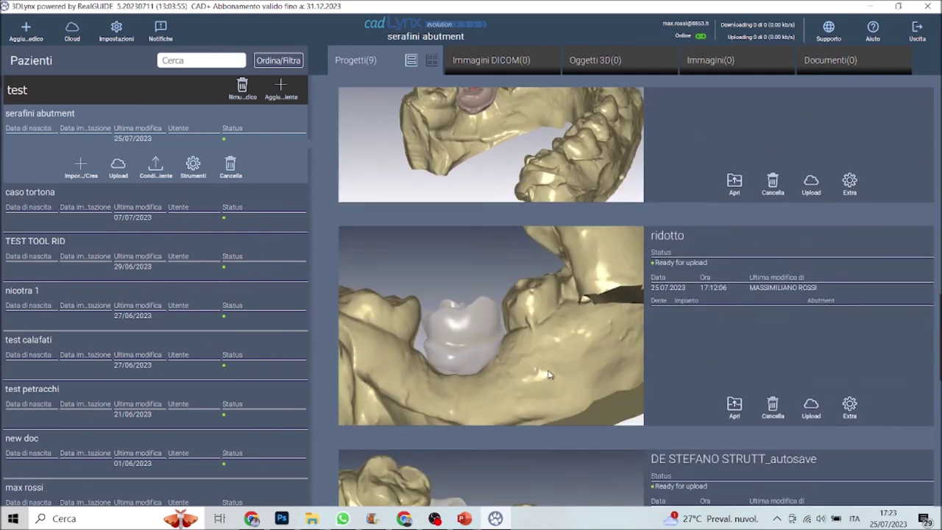